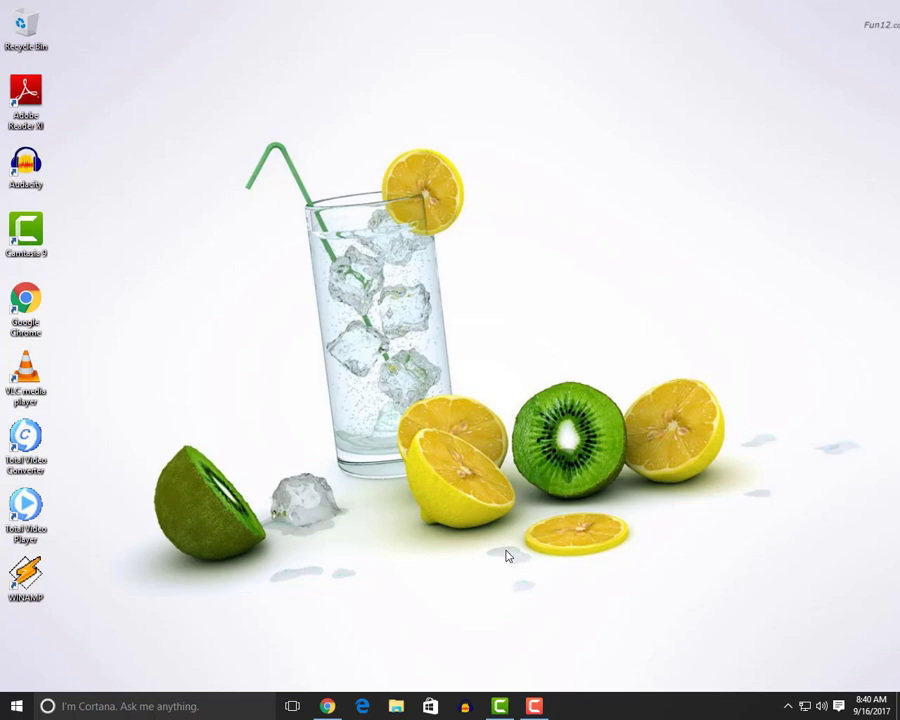
# Switch to Chrome, subscribe to the Start With WIKIGREEN YouTube channel and turn on notifications for every new video
pyautogui.click(327, 706)
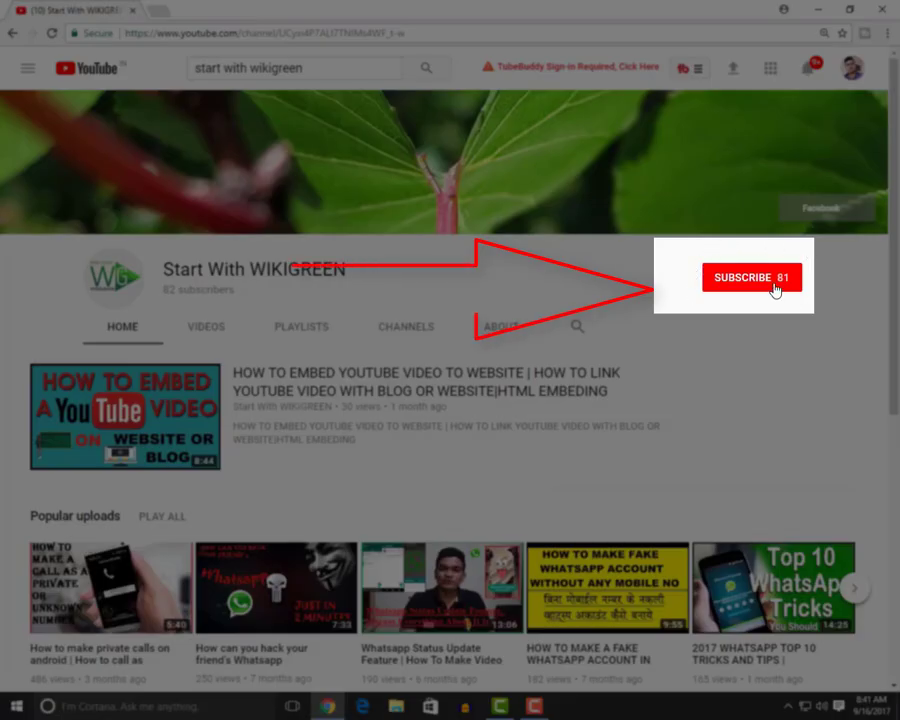
pyautogui.click(742, 283)
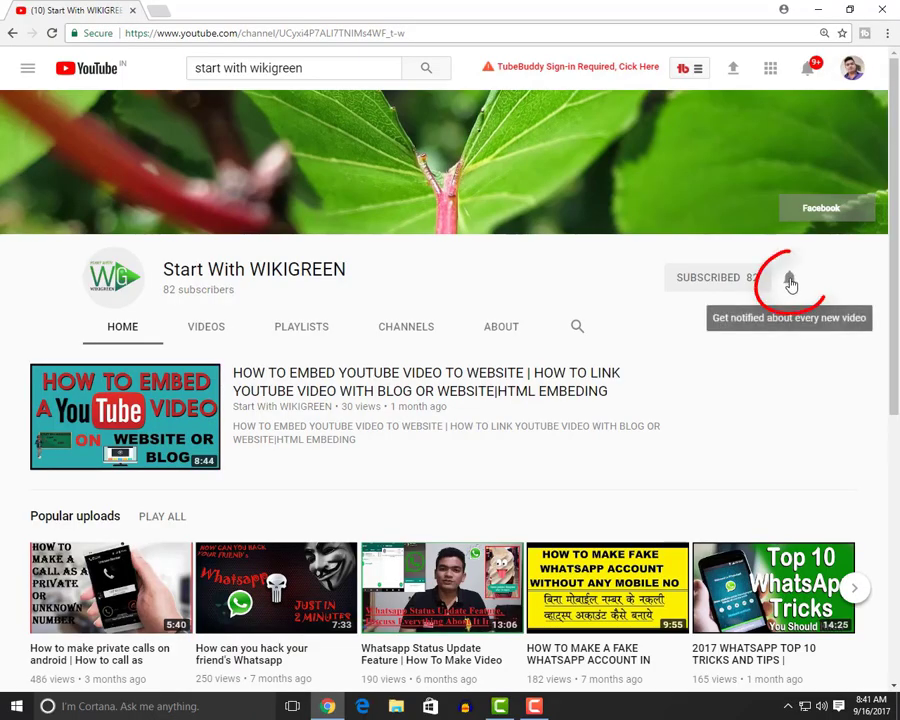
pyautogui.click(789, 280)
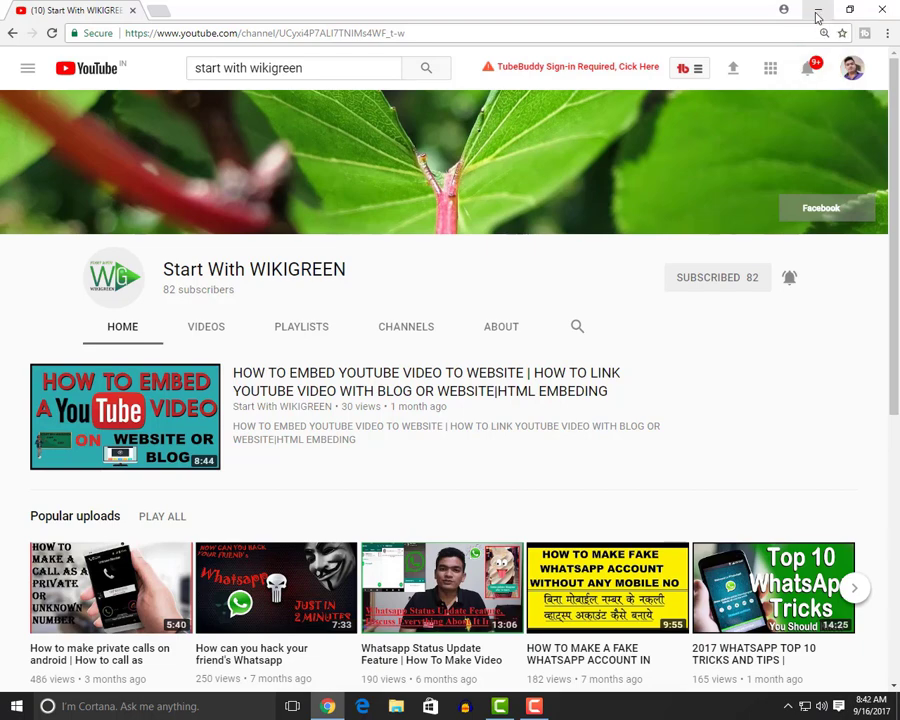
# Search Google for audacity in a new tab and open the Audacity for Windows download page on audacityteam.org
pyautogui.click(167, 14)
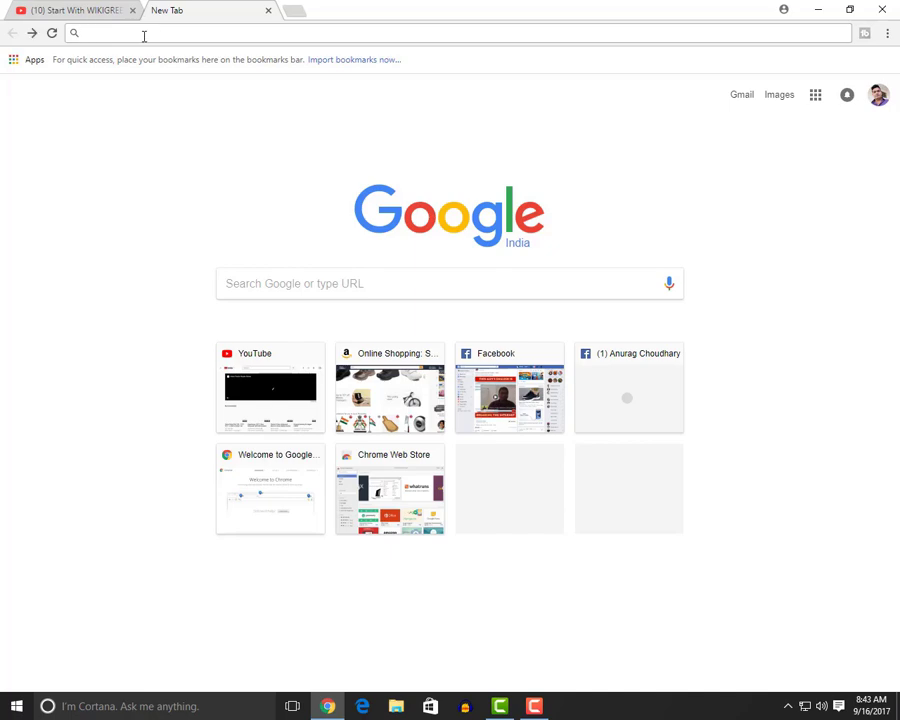
pyautogui.write('audacity')
pyautogui.press('Return')
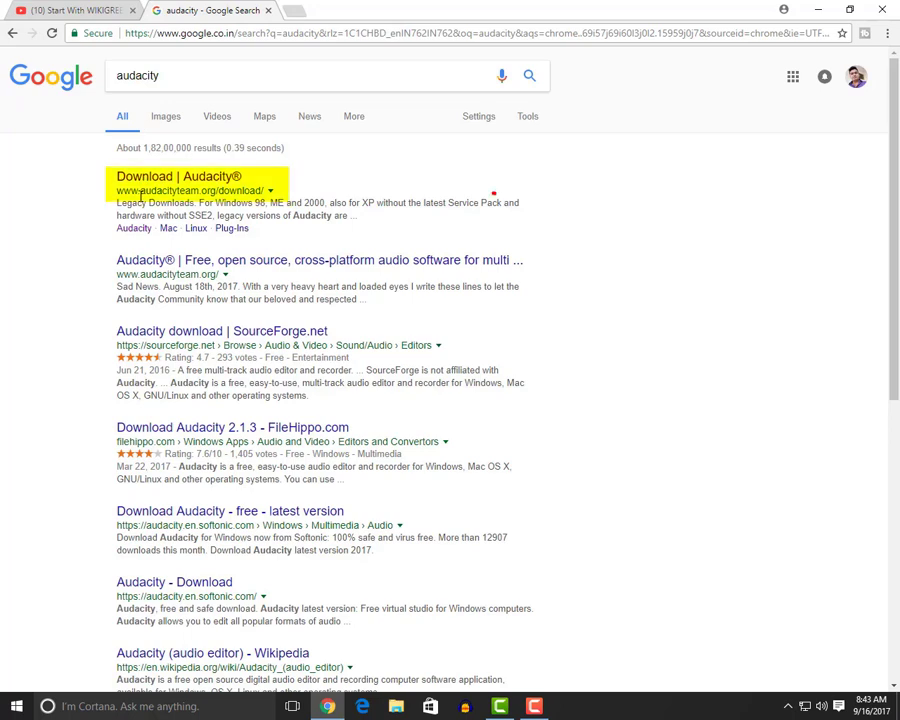
pyautogui.click(205, 181)
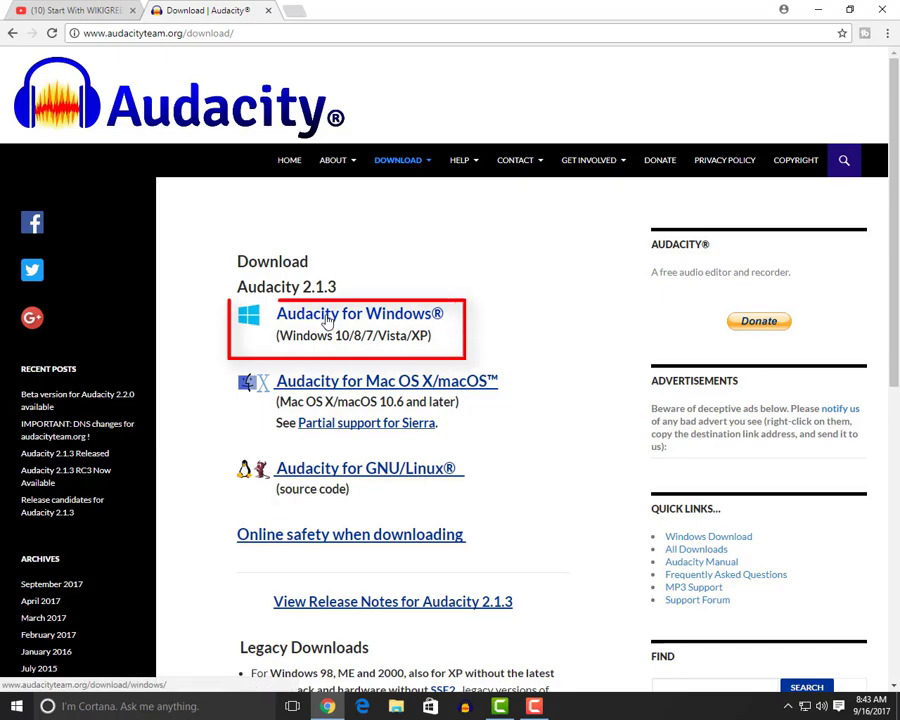
pyautogui.click(327, 318)
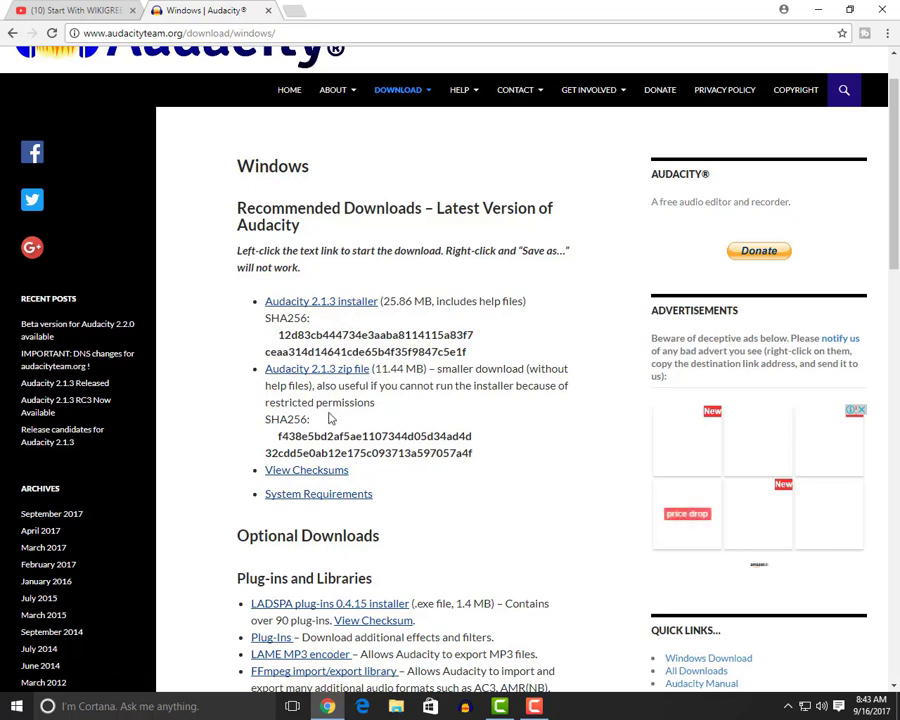
# Start downloading the Audacity 2.1.3 installer and cancel the download
pyautogui.click(327, 302)
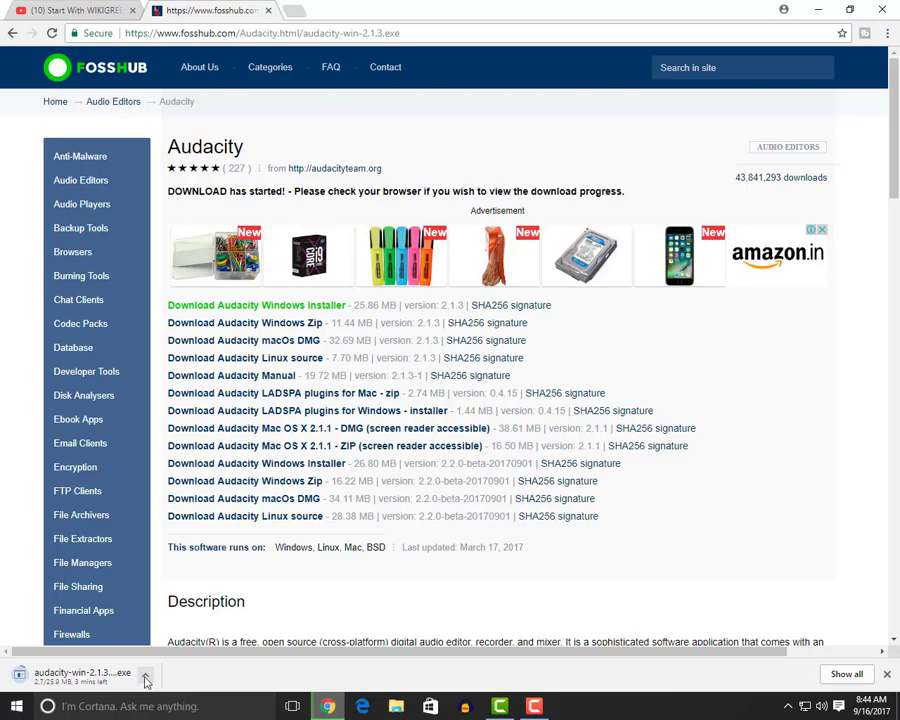
pyautogui.click(146, 680)
pyautogui.click(170, 706)
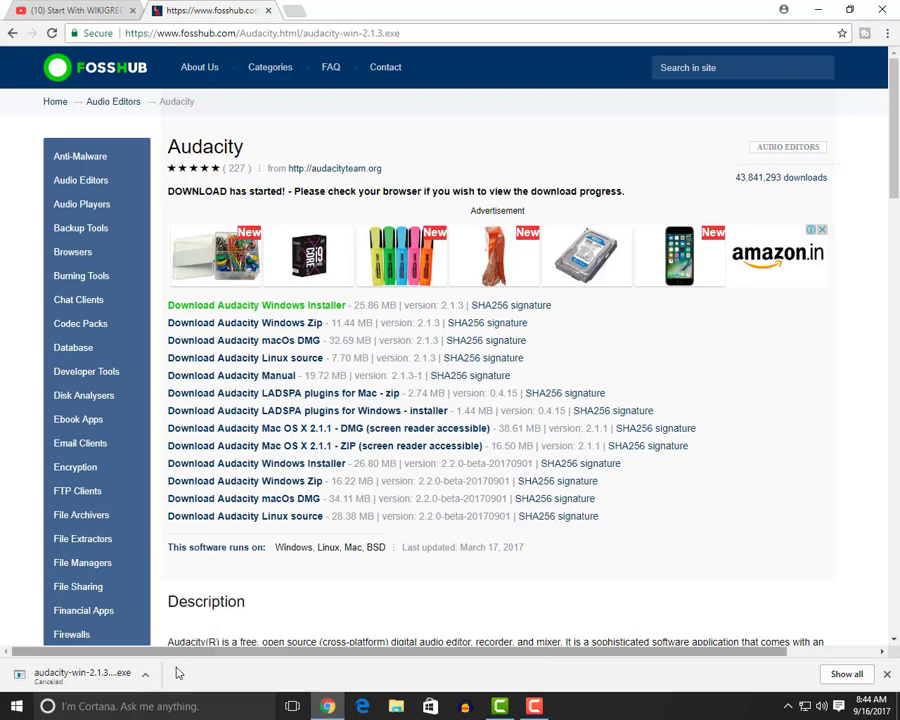
# Launch Audacity from the desktop, dismiss its welcome message and maximize the window
pyautogui.press('super+d')
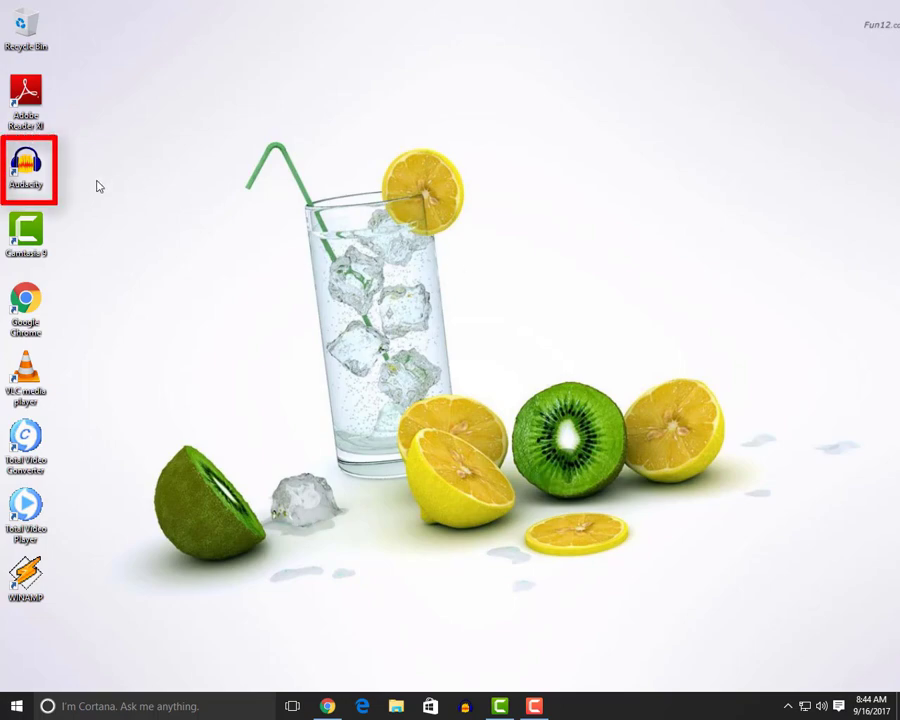
pyautogui.doubleClick(27, 170)
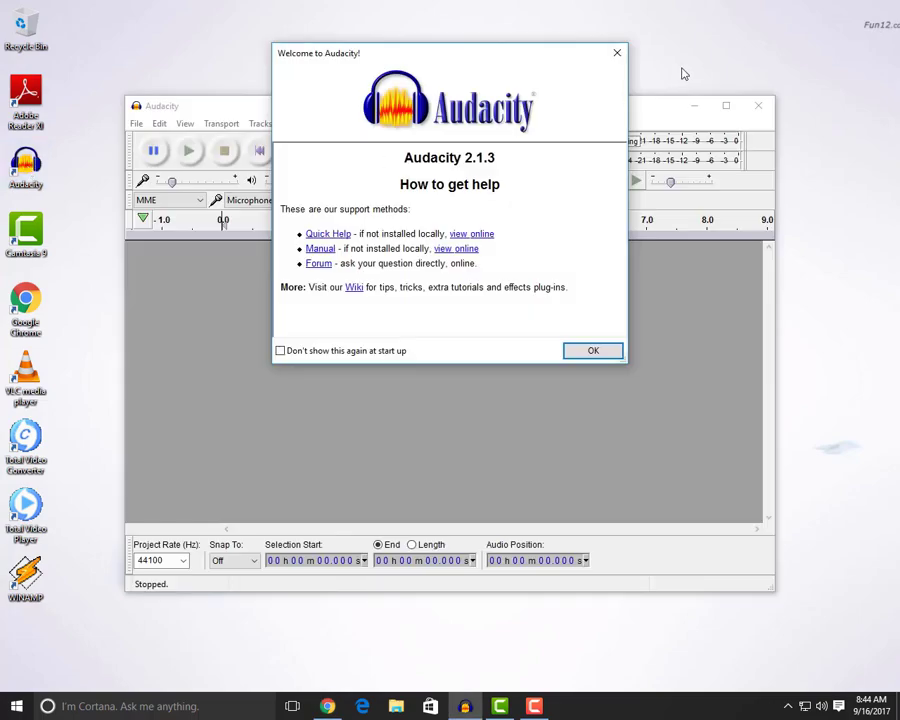
pyautogui.click(601, 355)
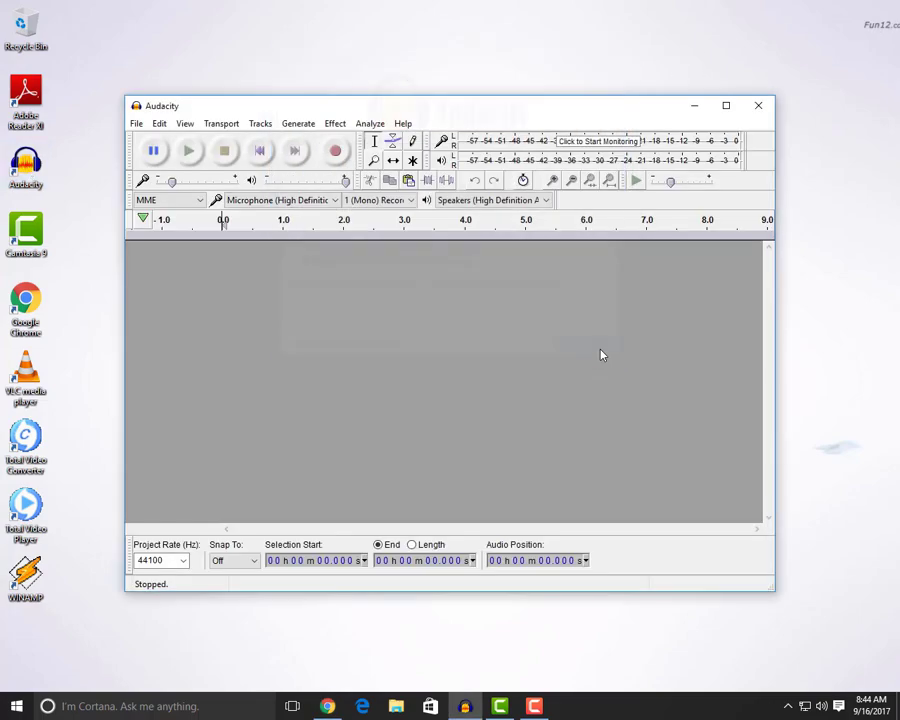
pyautogui.click(726, 106)
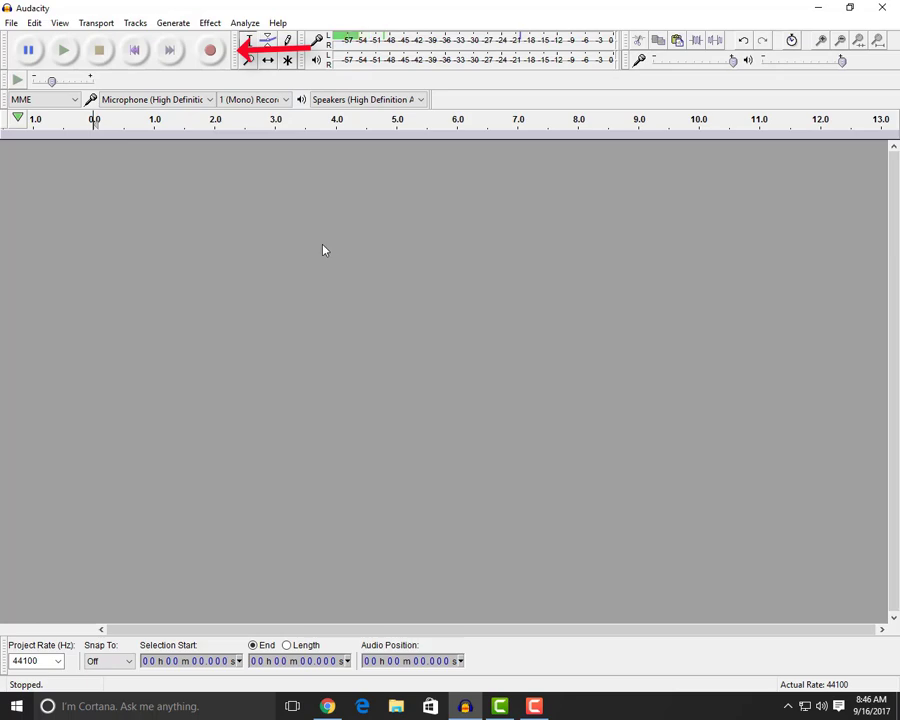
# Record a microphone clip about 7 seconds long, leaving a second of silence before speaking
pyautogui.click(209, 51)
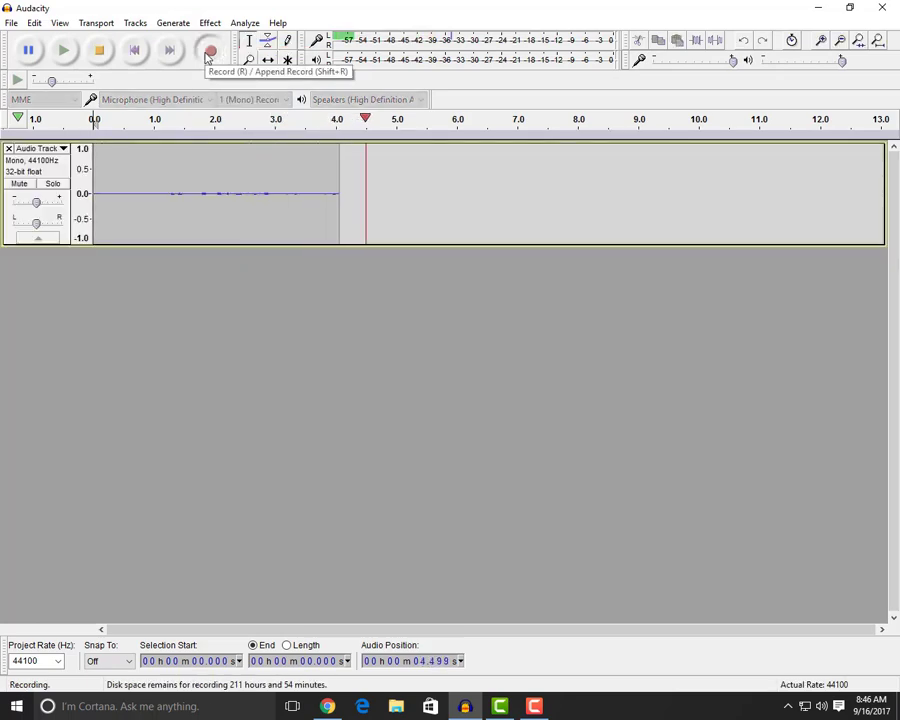
pyautogui.click(99, 52)
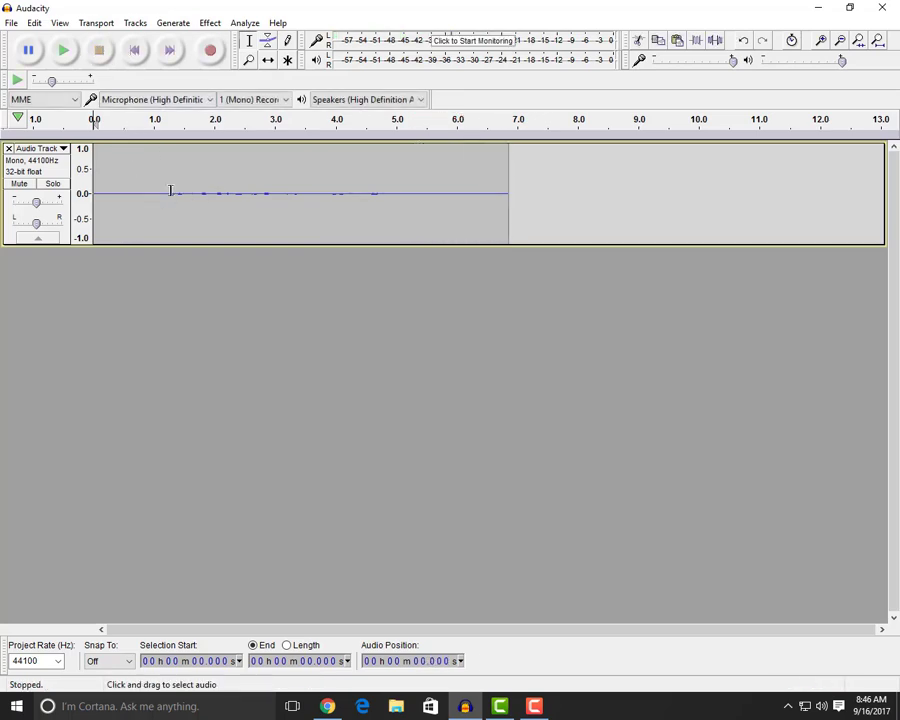
# Normalize the whole recording to a maximum amplitude of -1.0 dB with DC offset removal
pyautogui.hotkey('ctrl', 'a')
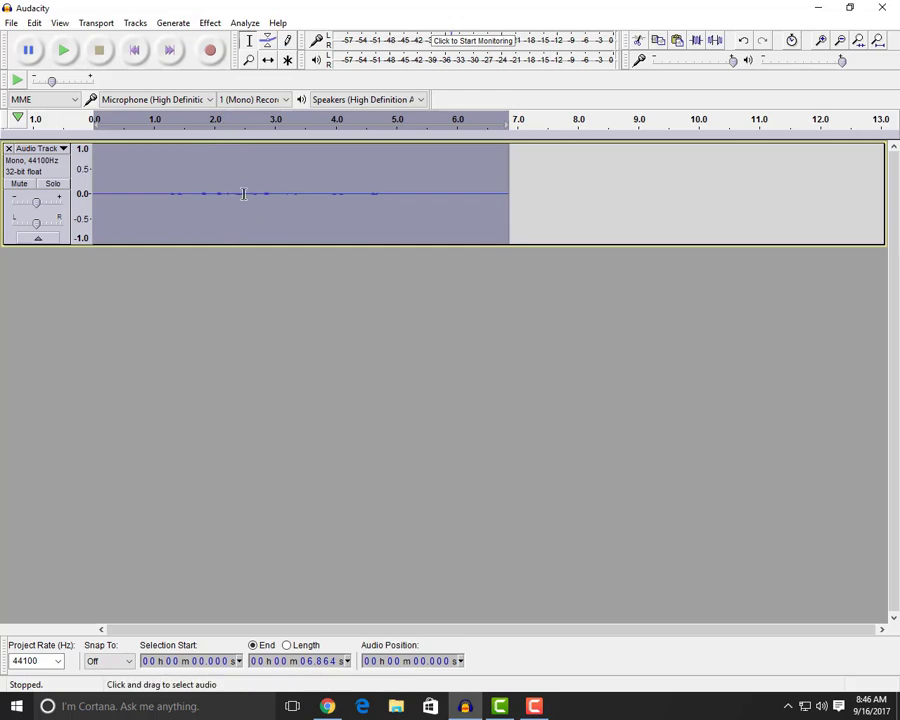
pyautogui.moveTo(521, 170); pyautogui.dragTo(91, 181)
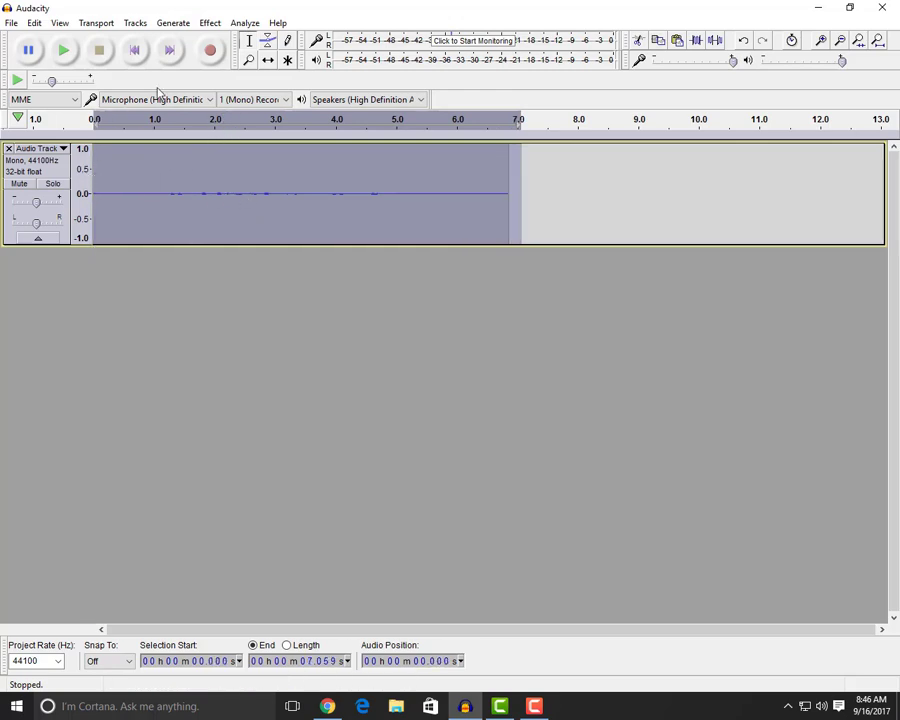
pyautogui.click(208, 23)
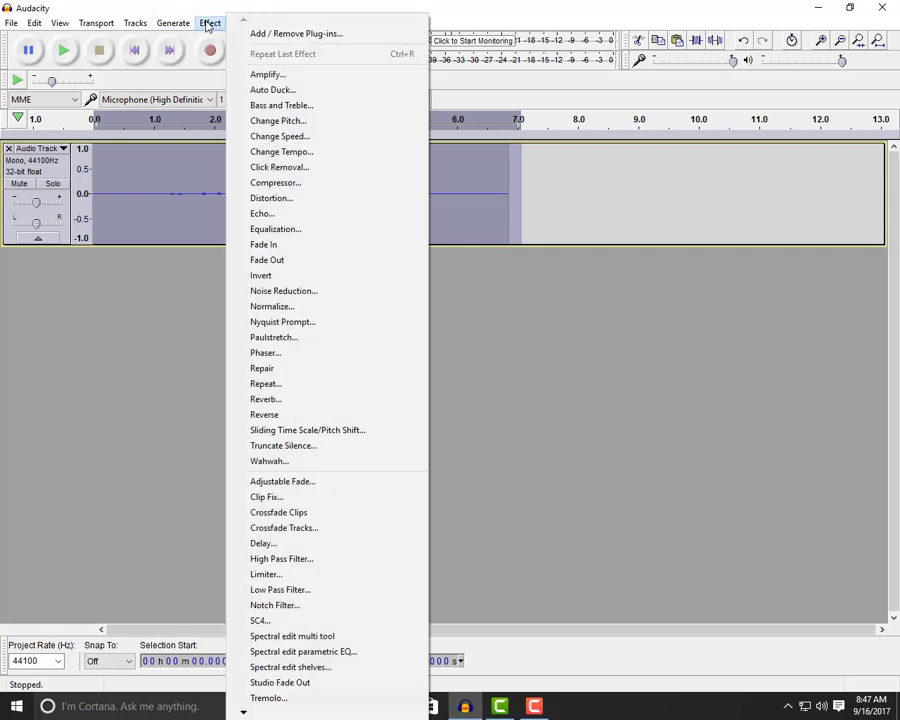
pyautogui.click(306, 311)
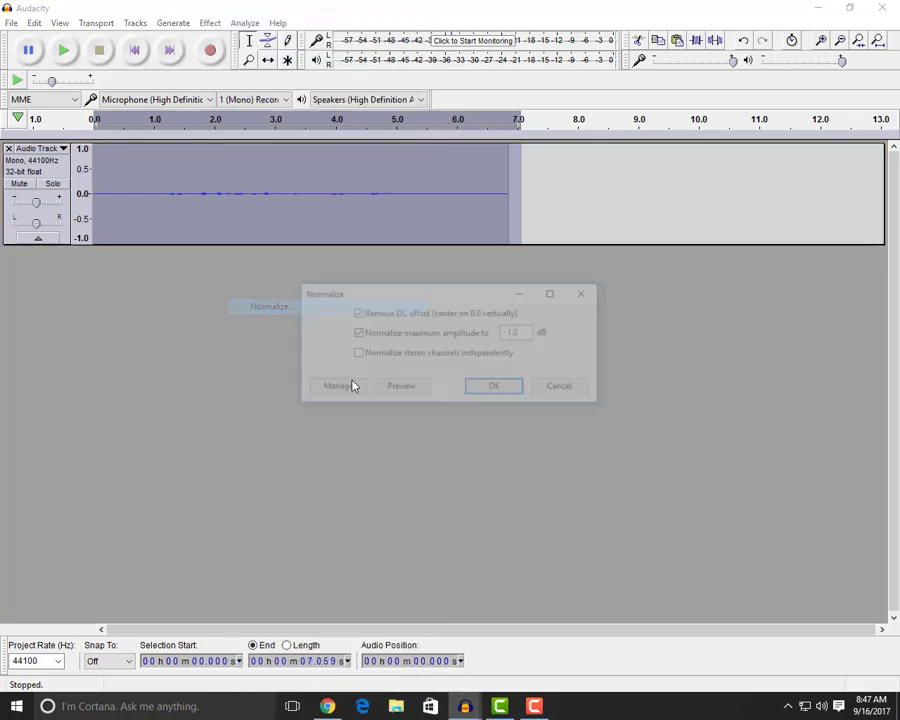
pyautogui.click(494, 389)
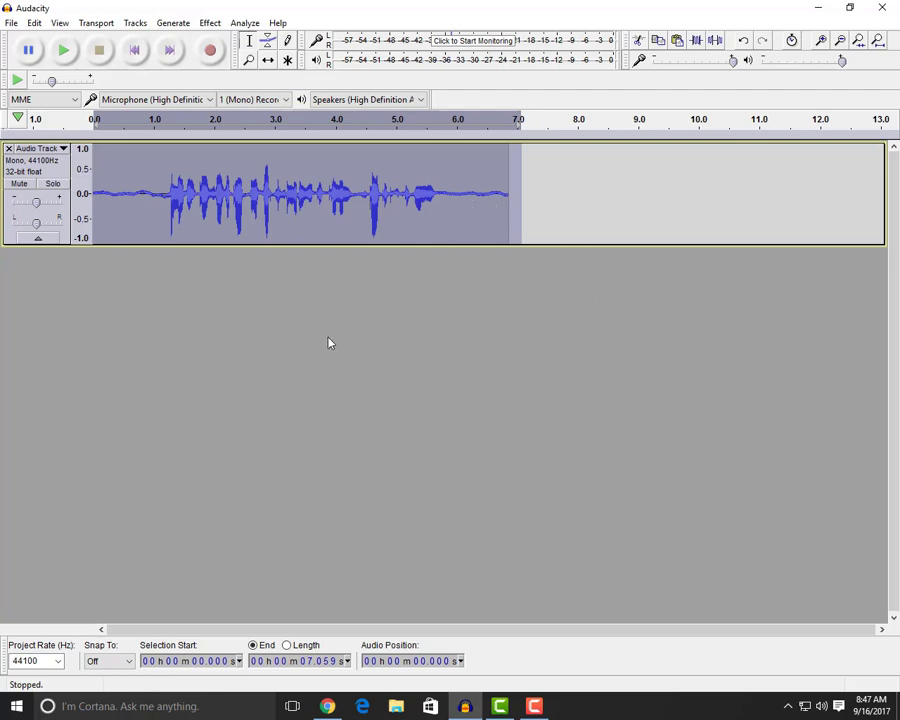
# Play back the normalized recording, and also its first second alone to hear the background noise
pyautogui.click(63, 52)
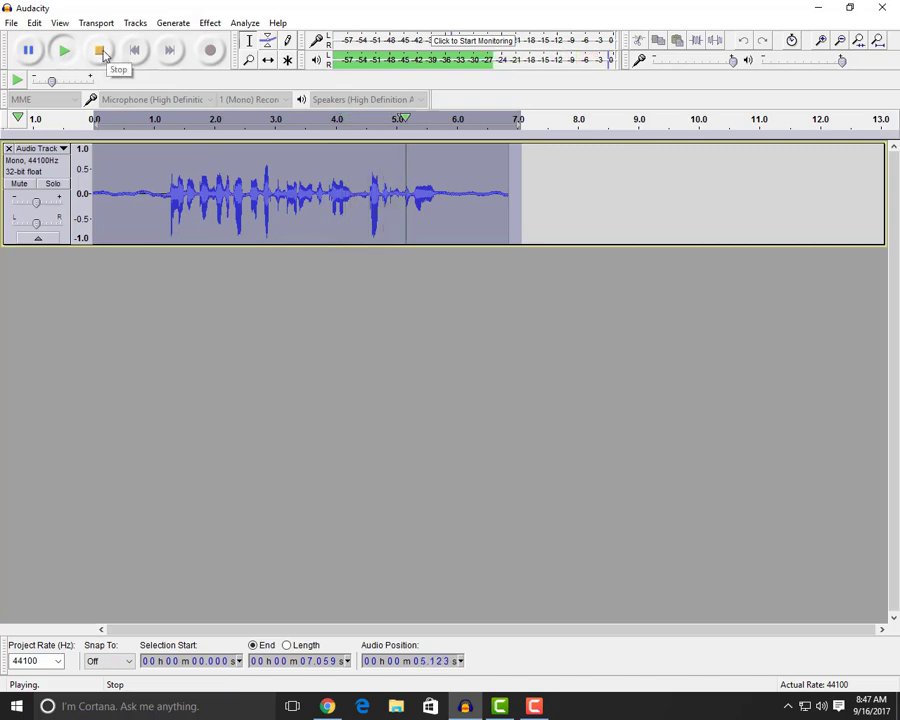
pyautogui.click(104, 55)
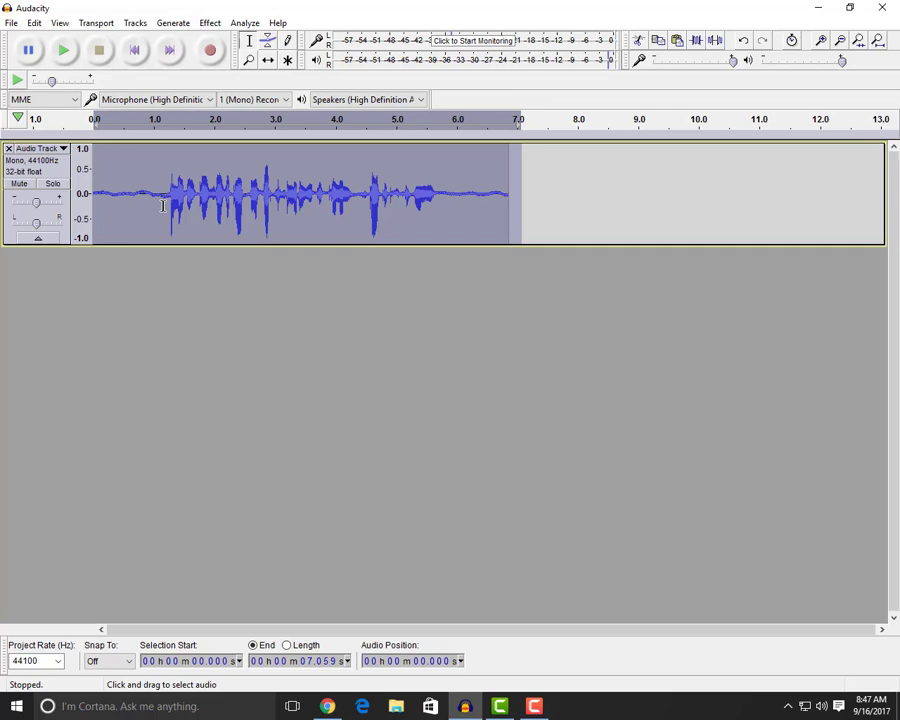
pyautogui.moveTo(162, 206); pyautogui.dragTo(85, 205)
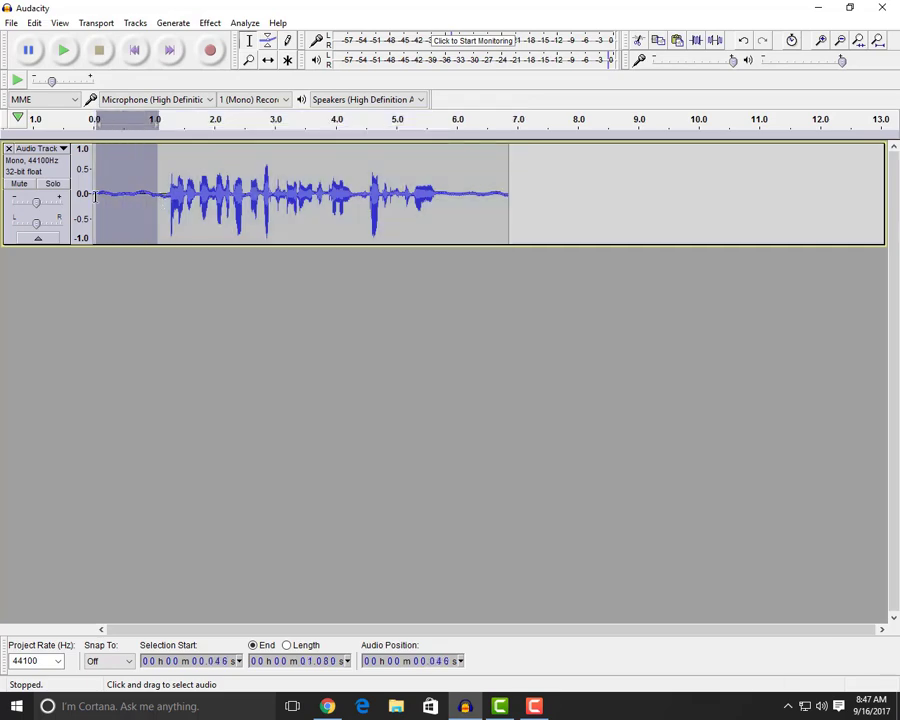
pyautogui.click(63, 50)
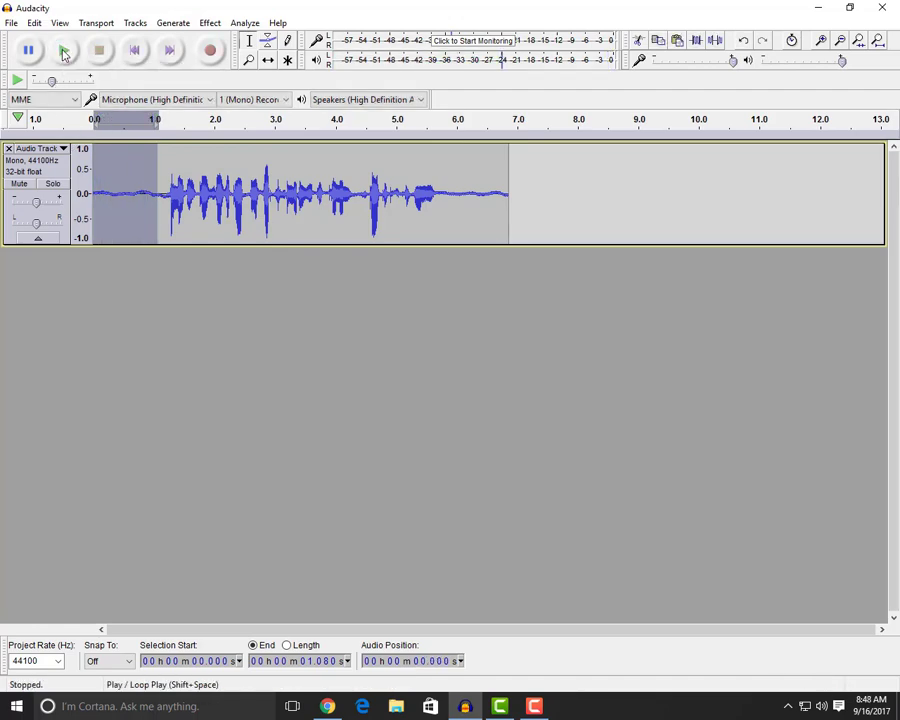
pyautogui.click(178, 260)
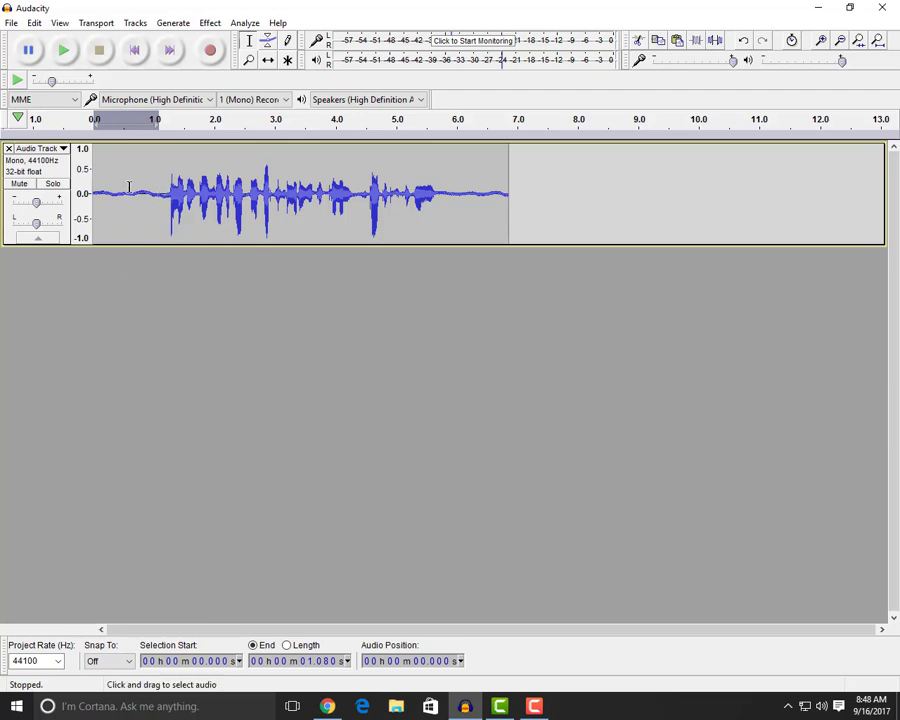
# Capture a Noise Reduction noise profile from about the first 1.07 seconds of the track
pyautogui.moveTo(157, 192); pyautogui.dragTo(92, 195)
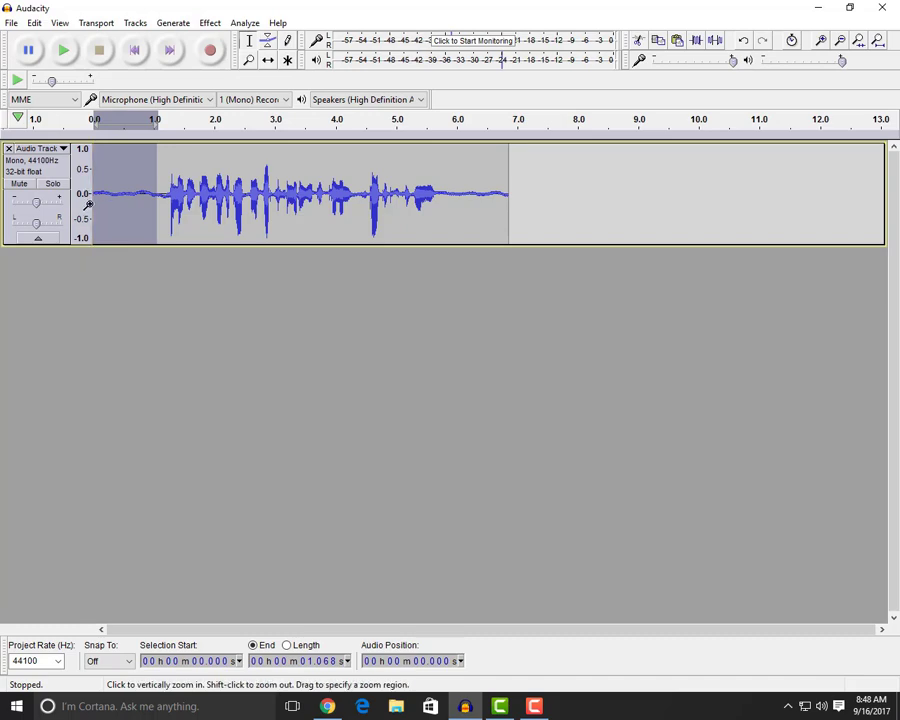
pyautogui.click(210, 22)
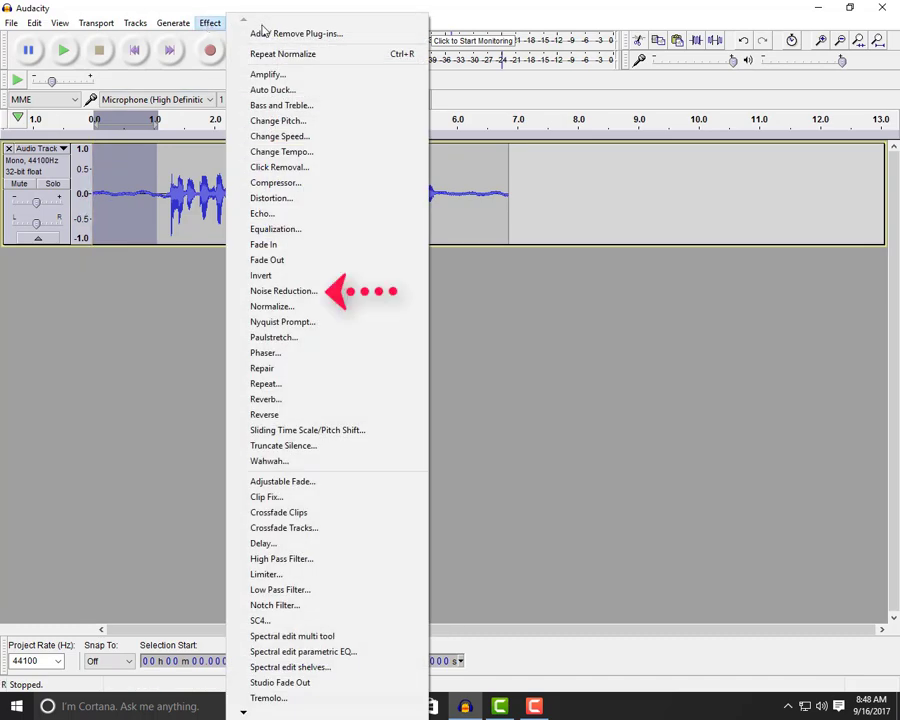
pyautogui.click(300, 294)
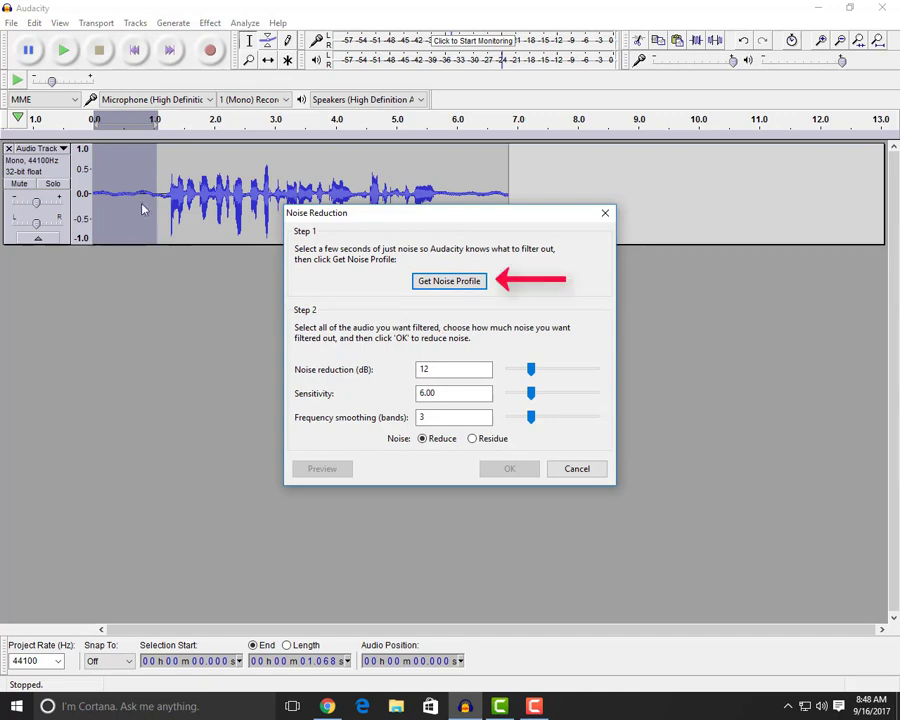
pyautogui.click(449, 281)
# Apply Noise Reduction to the entire track by repeating the last effect
pyautogui.hotkey('ctrl', 'a')
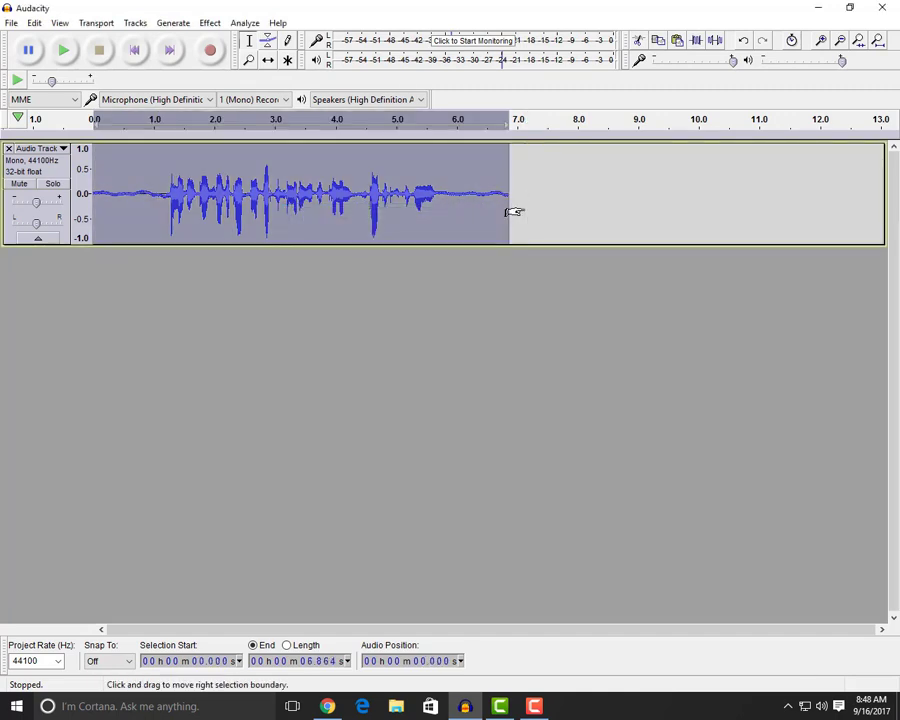
pyautogui.click(210, 22)
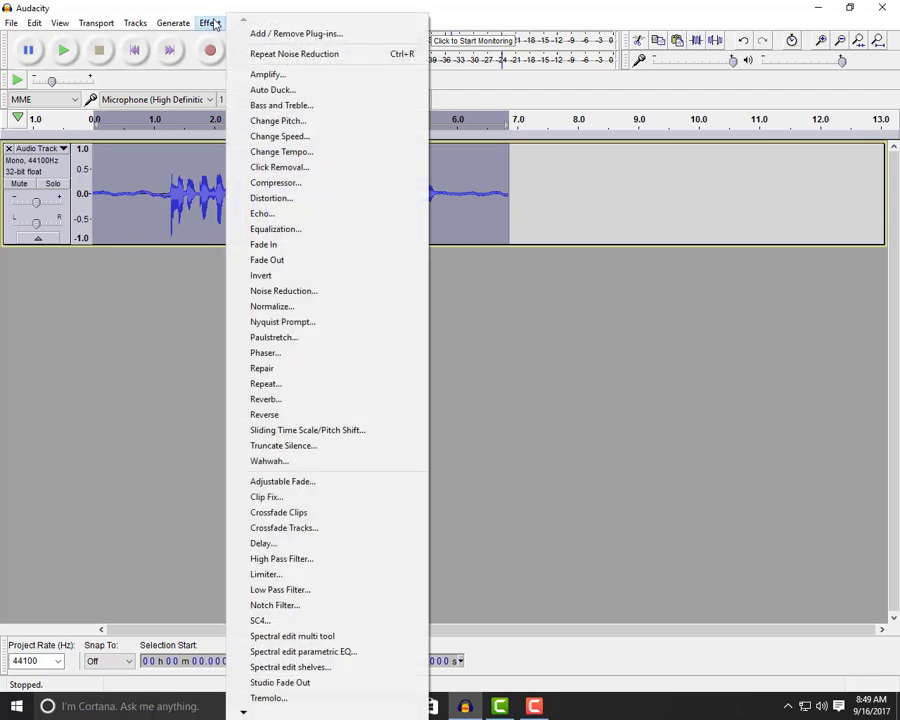
pyautogui.click(270, 55)
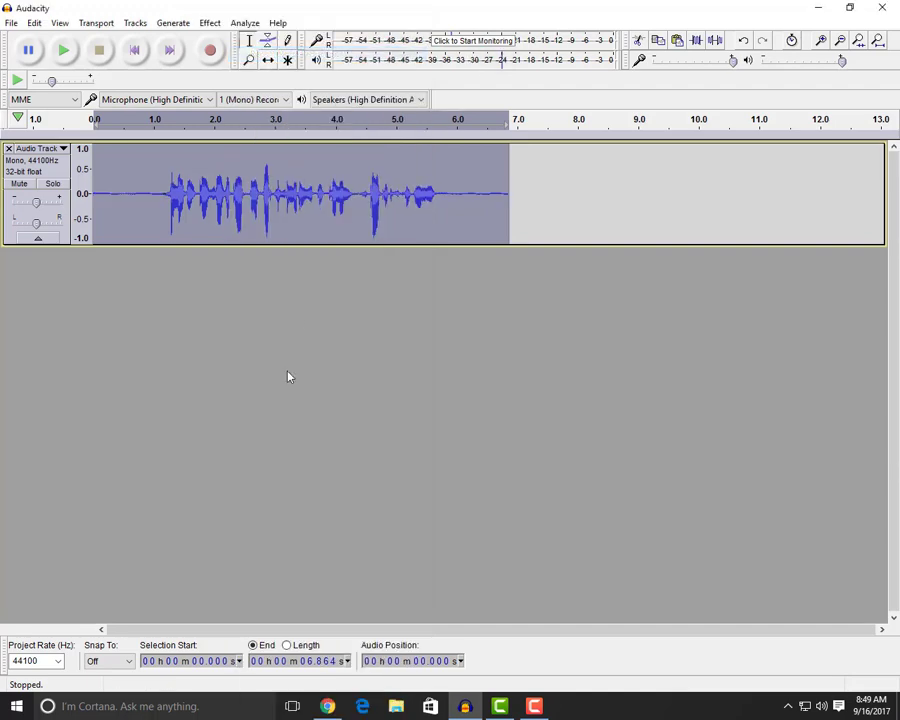
# Examine the cleaned opening second of the track and play back the whole recording to check the noise
pyautogui.moveTo(161, 196); pyautogui.dragTo(44, 210)
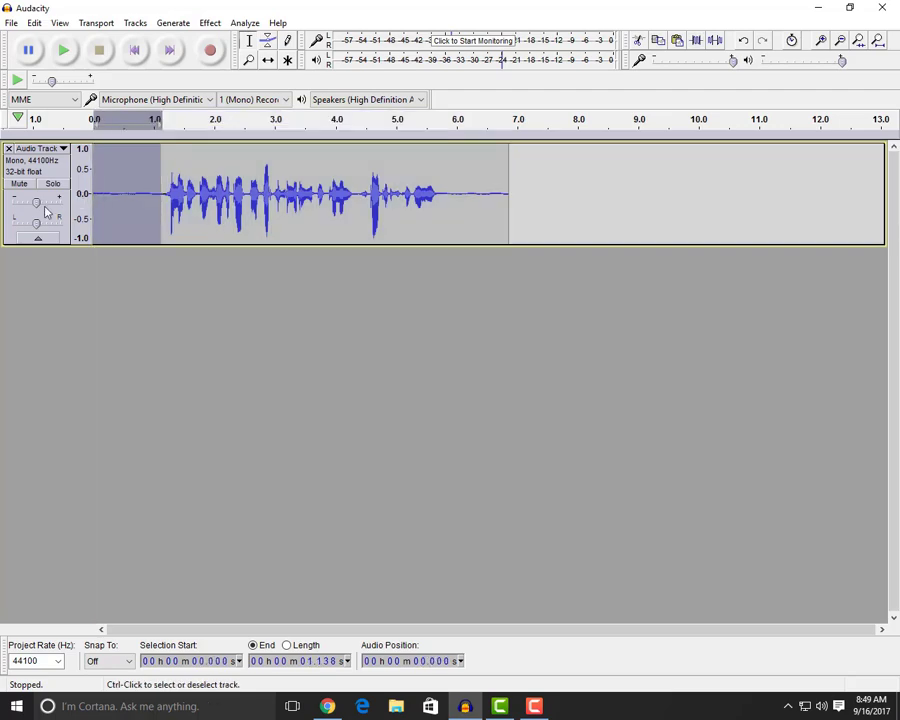
pyautogui.click(183, 299)
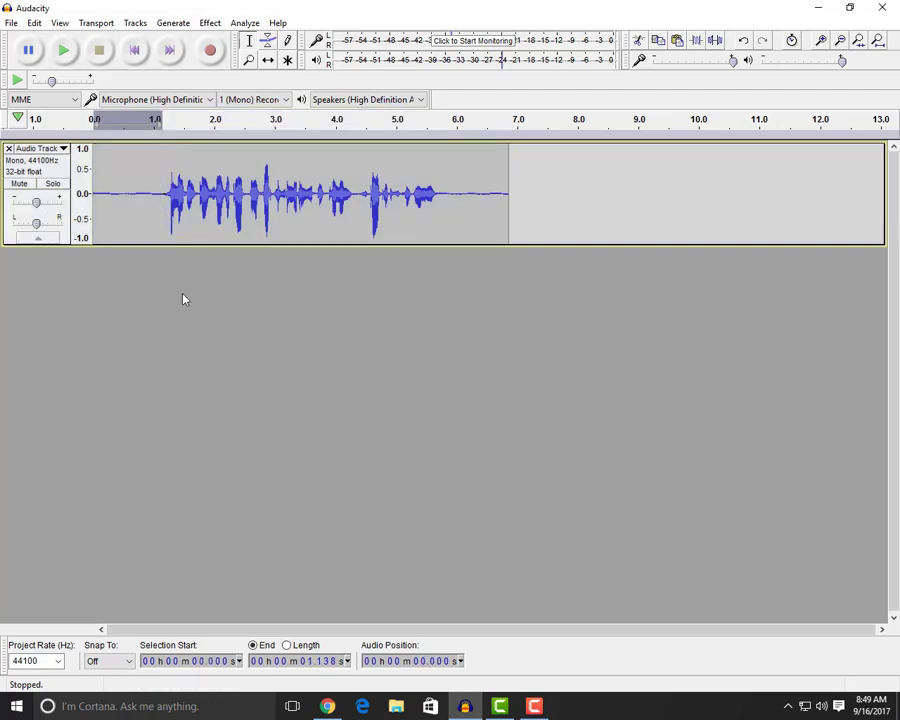
pyautogui.keyDown('shift'); pyautogui.click(506, 192); pyautogui.keyUp('shift')
pyautogui.click(63, 50)
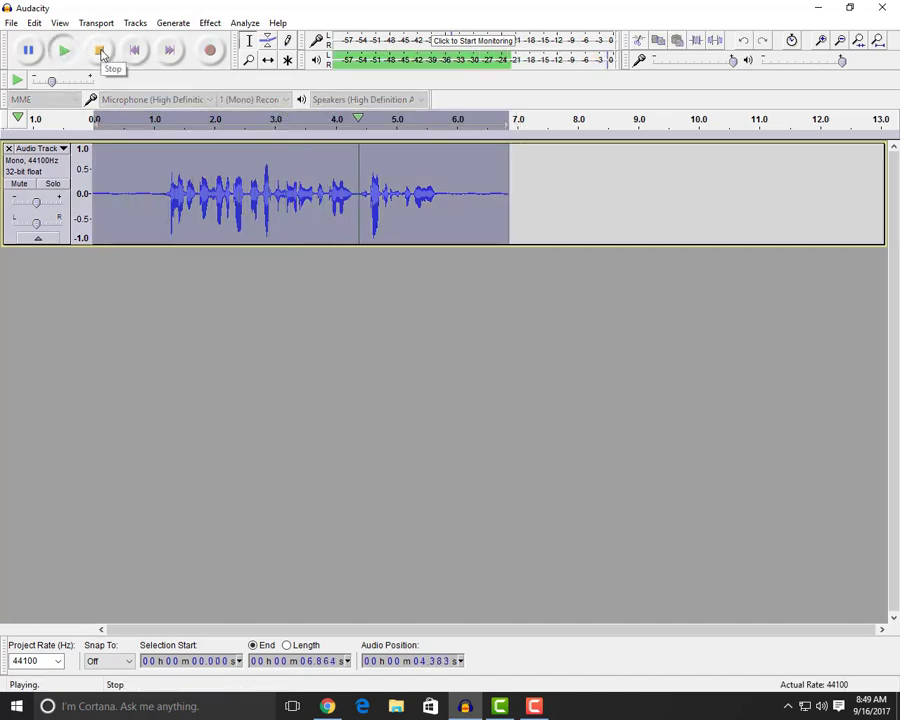
pyautogui.click(100, 50)
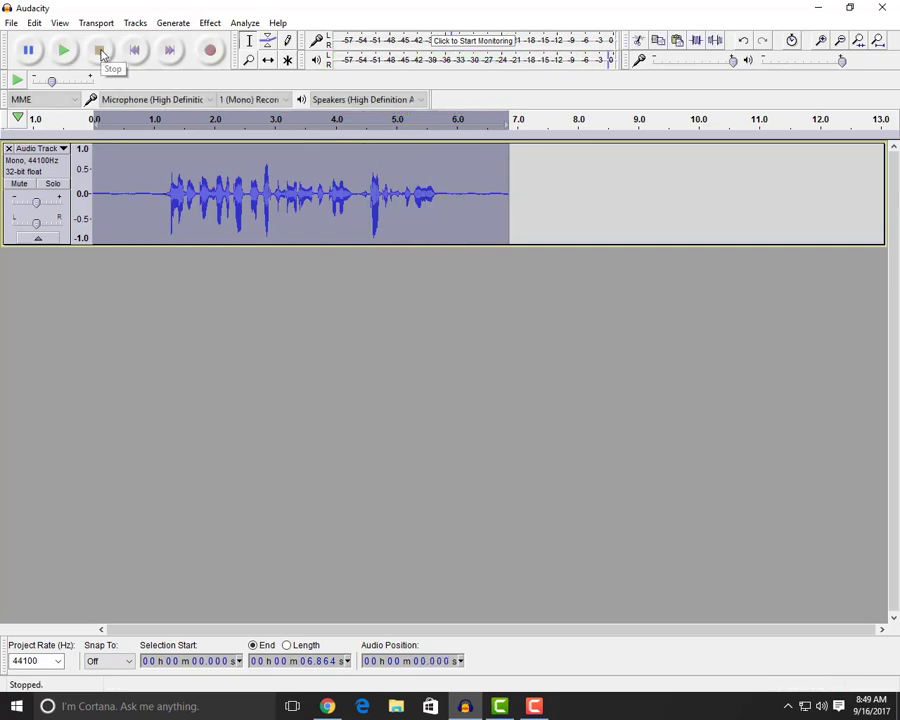
# Capture a noise profile from about the first 1.01 seconds of the track and repeat Noise Reduction on the whole track
pyautogui.click(149, 314)
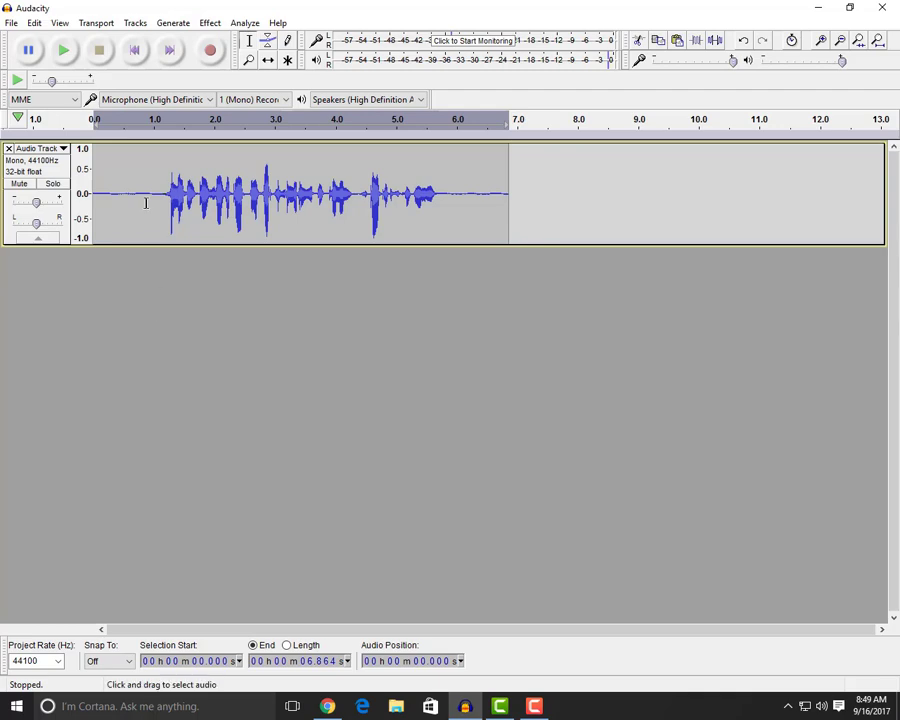
pyautogui.moveTo(151, 203); pyautogui.dragTo(94, 200)
pyautogui.click(209, 23)
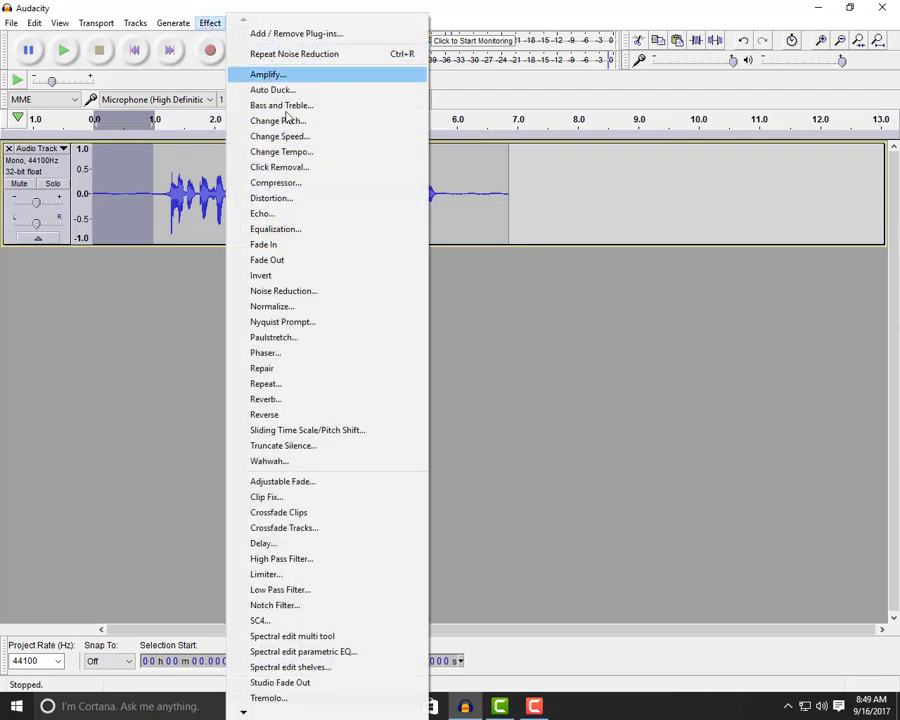
pyautogui.click(333, 292)
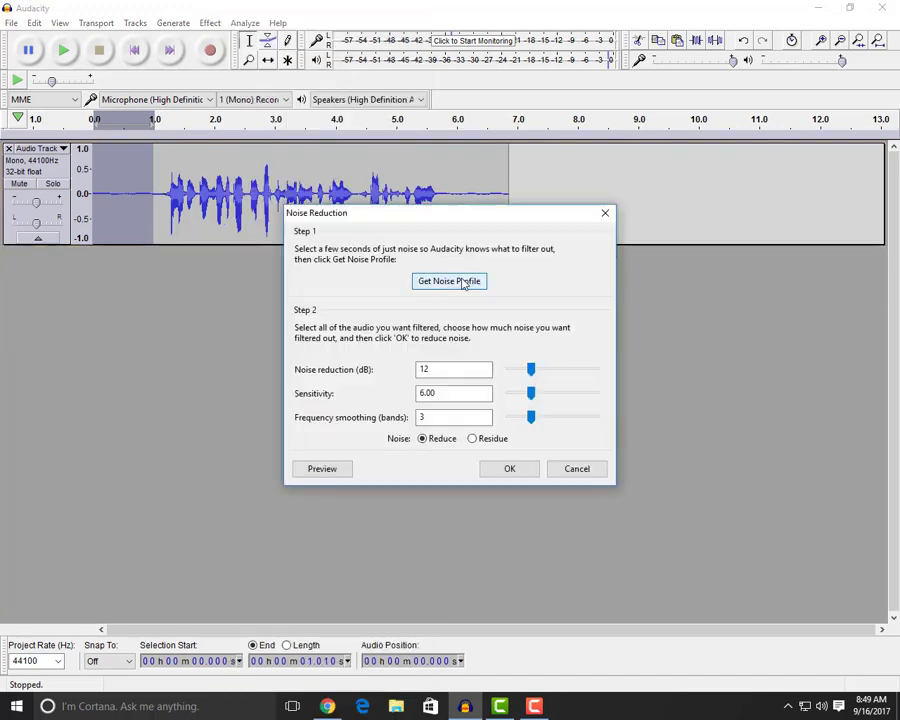
pyautogui.click(460, 280)
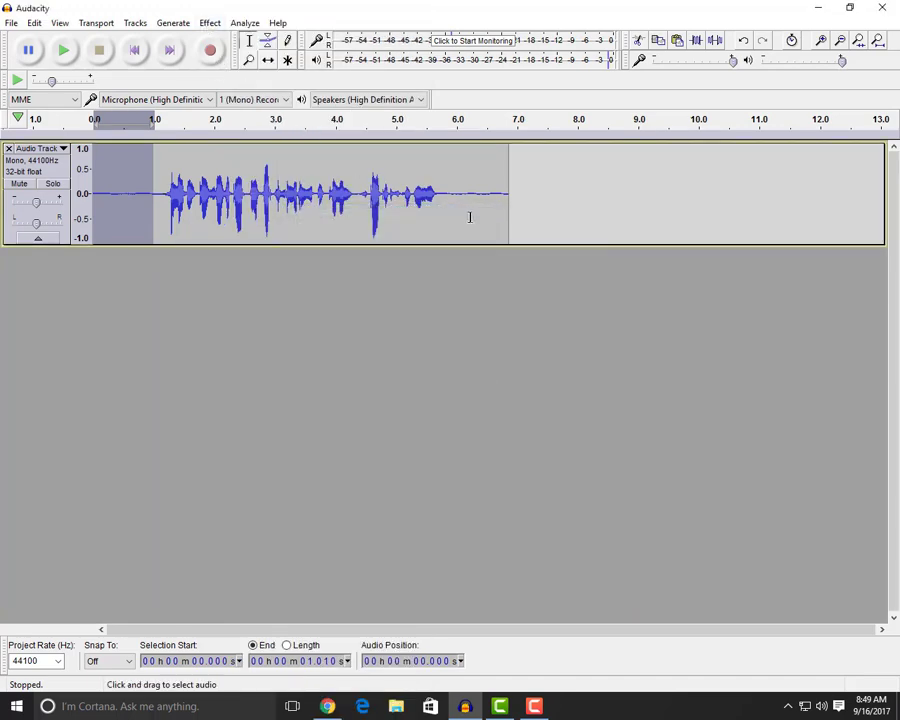
pyautogui.click(209, 23)
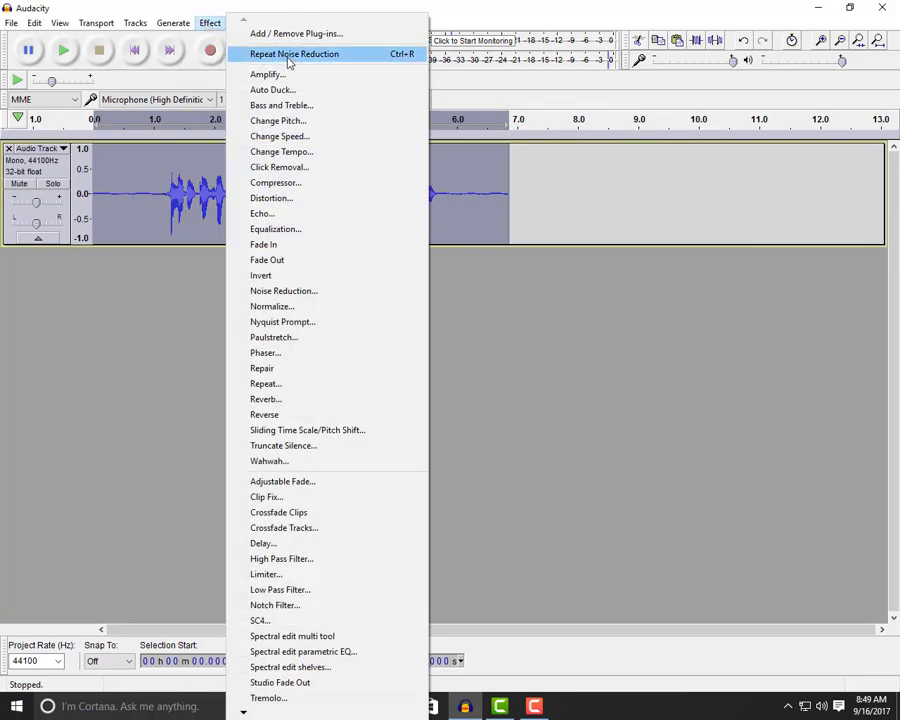
pyautogui.click(286, 56)
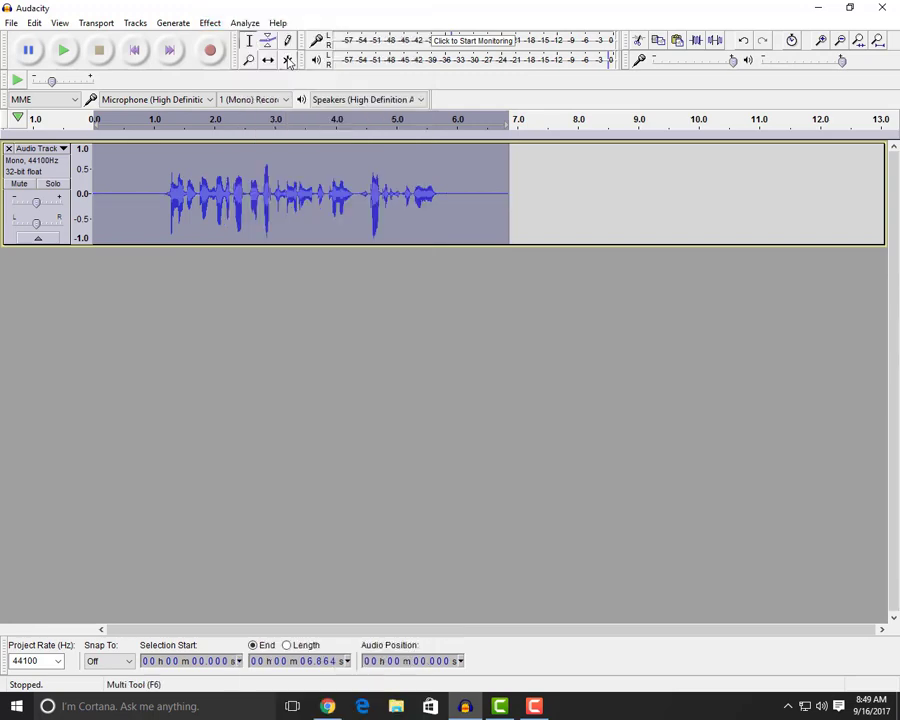
# Play back about the first 1.14 seconds of the track alone, and also the whole recording, to check the remaining noise
pyautogui.click(150, 205)
pyautogui.moveTo(161, 197); pyautogui.dragTo(92, 165)
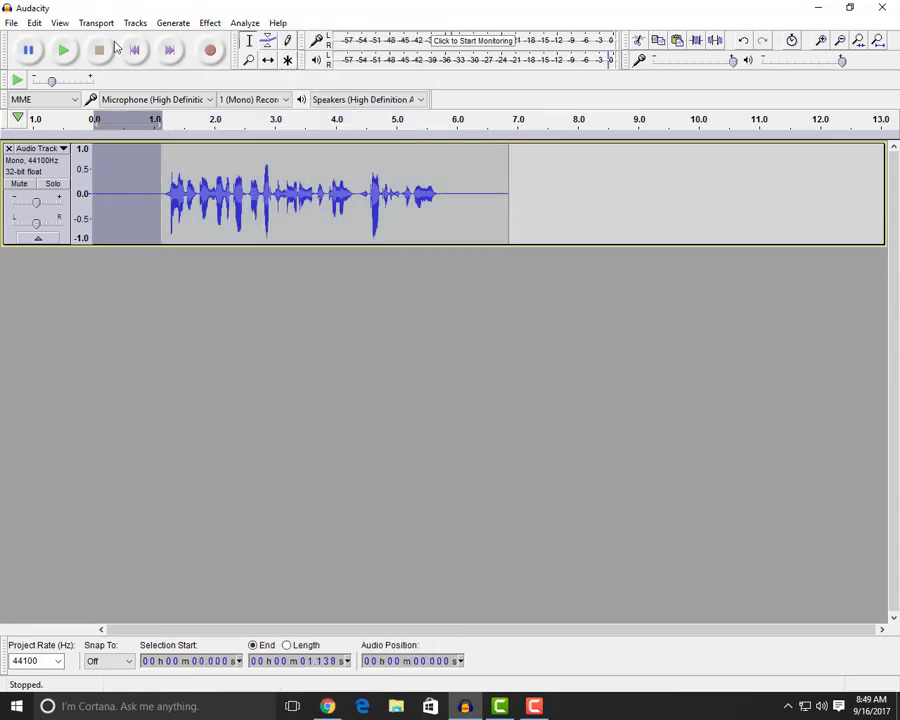
pyautogui.click(65, 51)
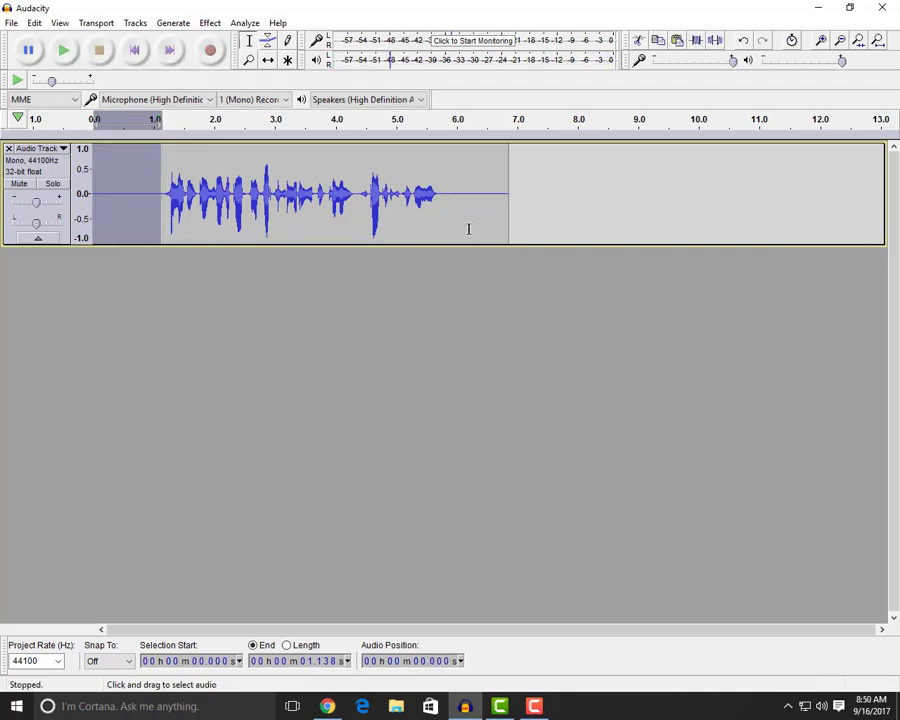
pyautogui.hotkey('ctrl', 'a')
pyautogui.click(65, 51)
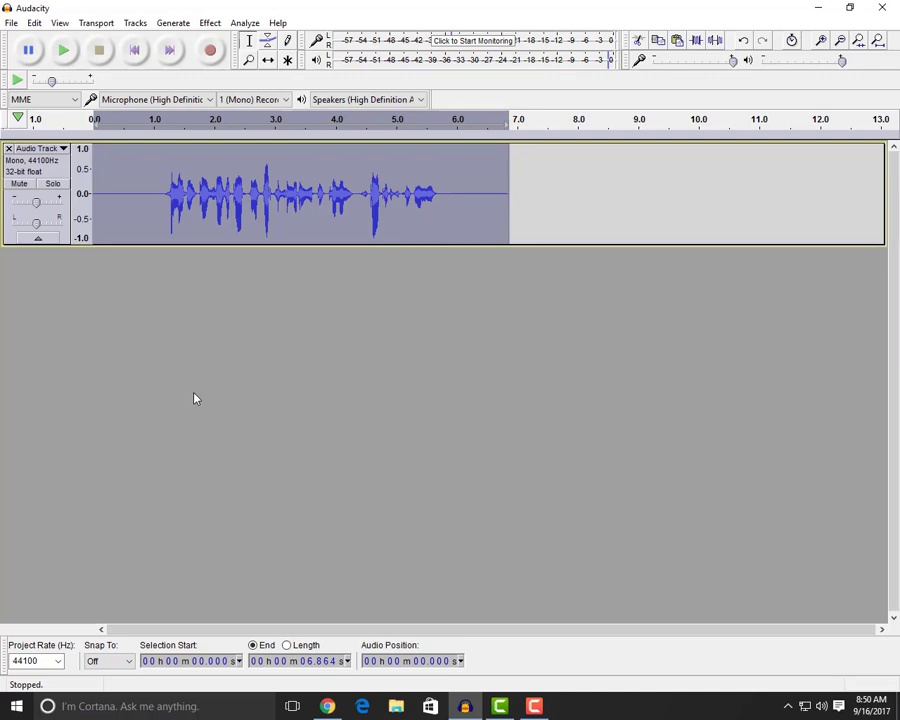
# Apply Equalization to the whole track with the Bass Boost curve raised to about 11.5 dB up to 100 Hz, previewing and playing back the result
pyautogui.click(216, 316)
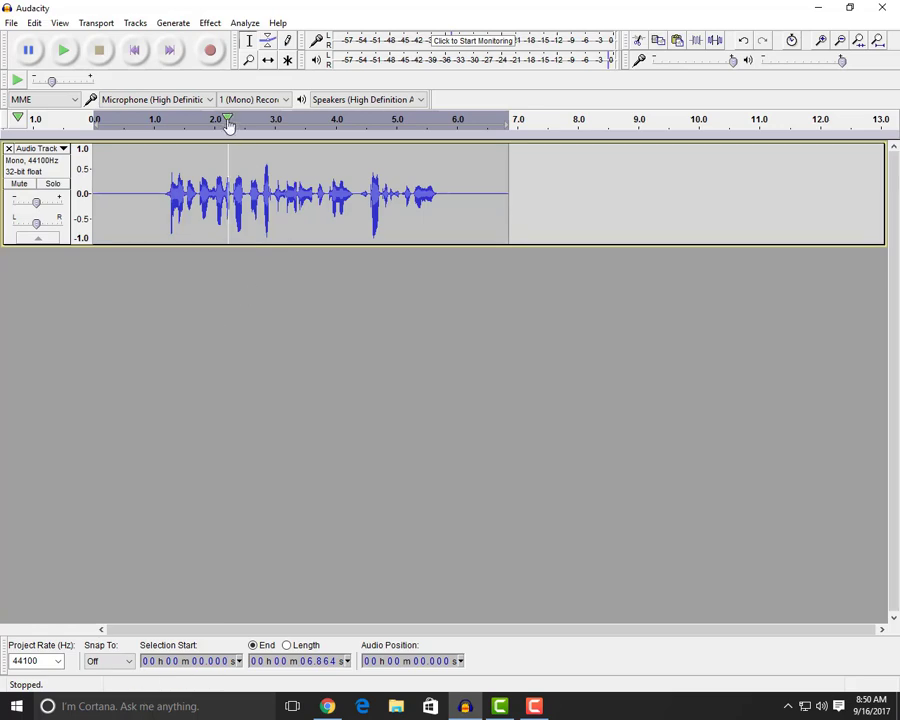
pyautogui.hotkey('ctrl', 'a')
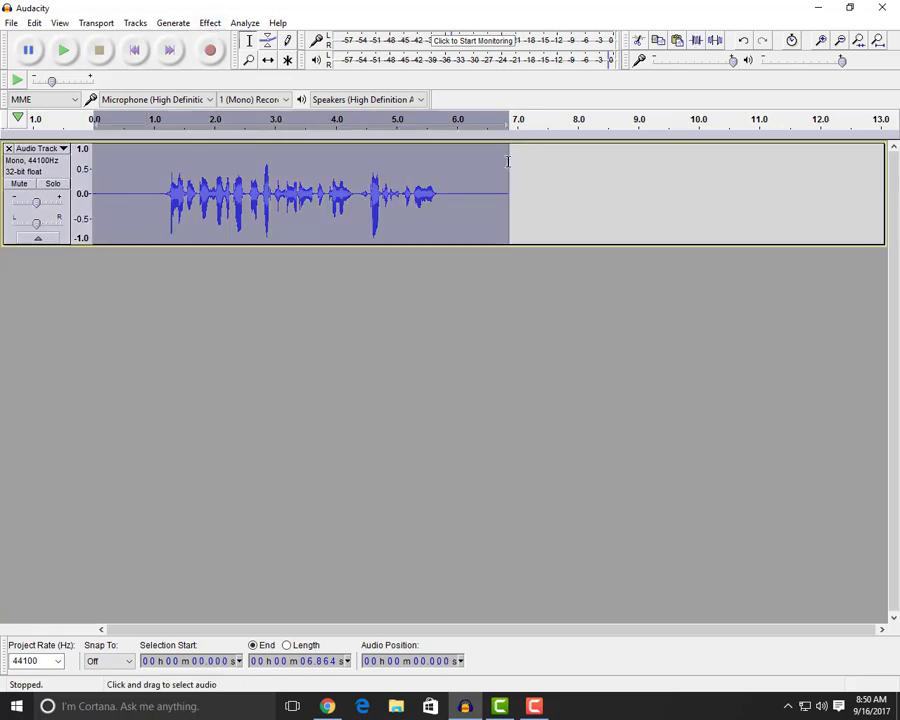
pyautogui.click(210, 22)
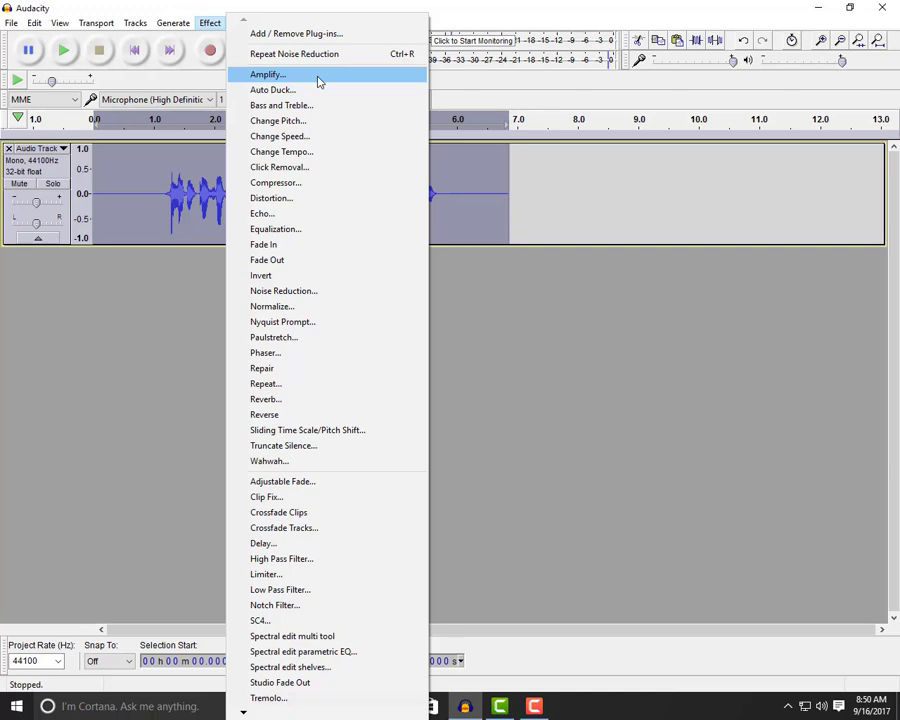
pyautogui.click(317, 231)
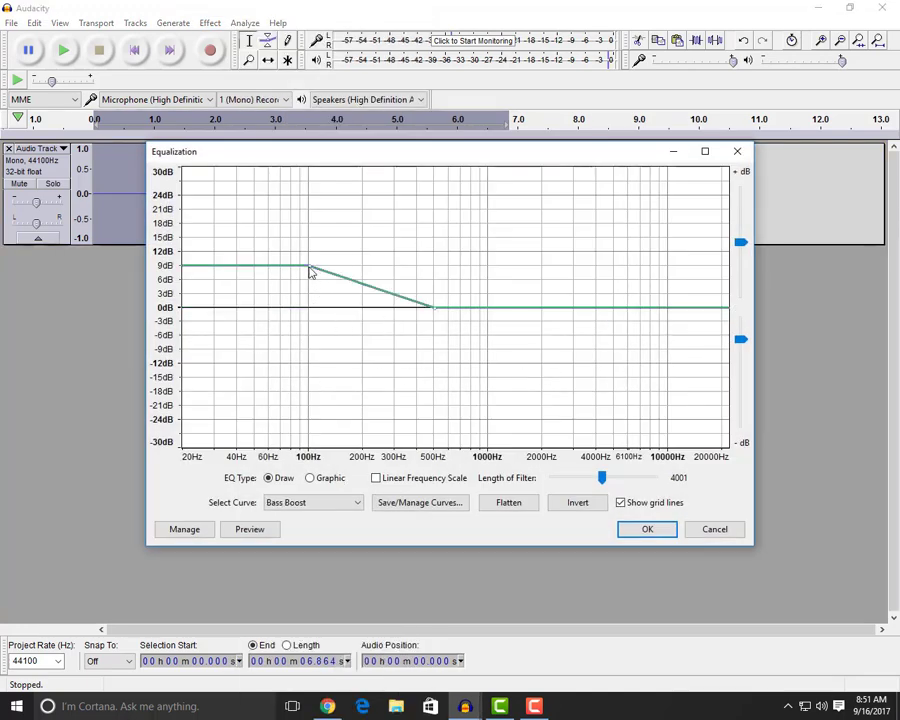
pyautogui.moveTo(309, 267)
pyautogui.mouseDown()
pyautogui.moveTo(313, 241)
pyautogui.moveTo(306, 275)
pyautogui.moveTo(307, 258)
pyautogui.mouseUp()
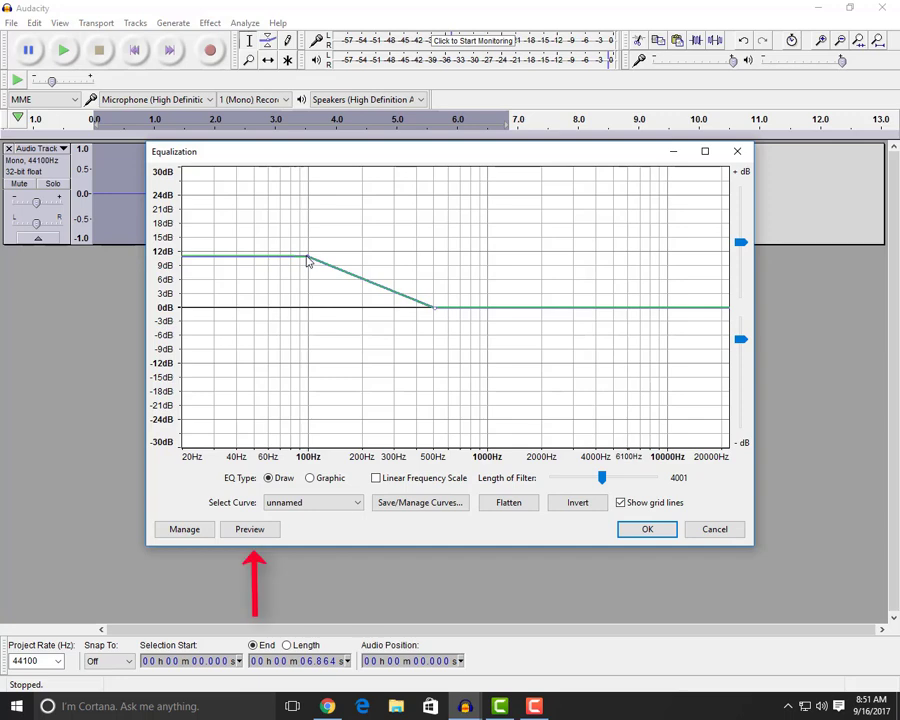
pyautogui.click(249, 529)
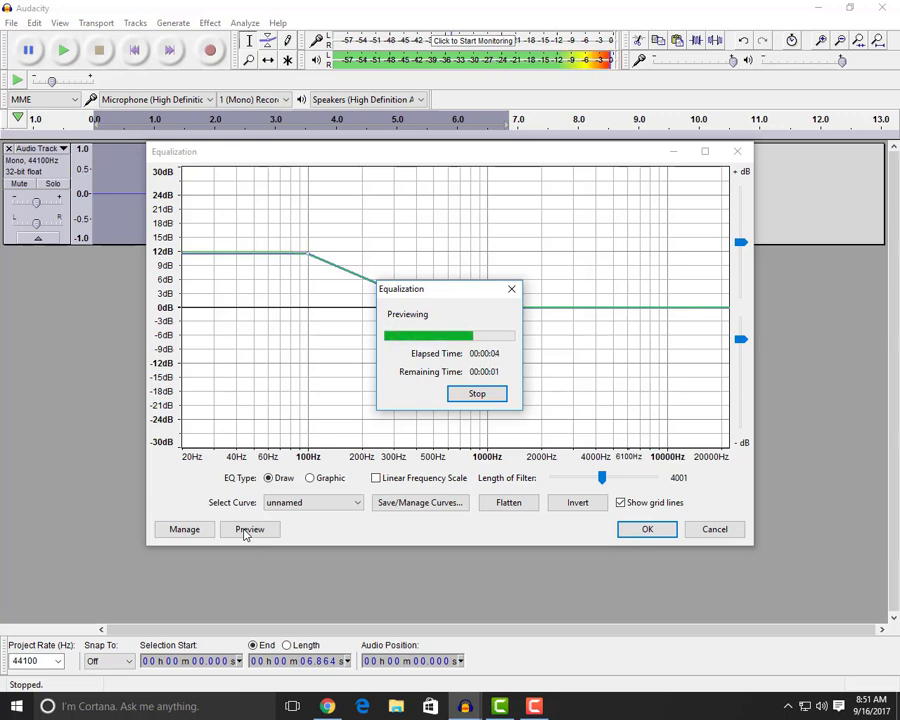
pyautogui.click(640, 530)
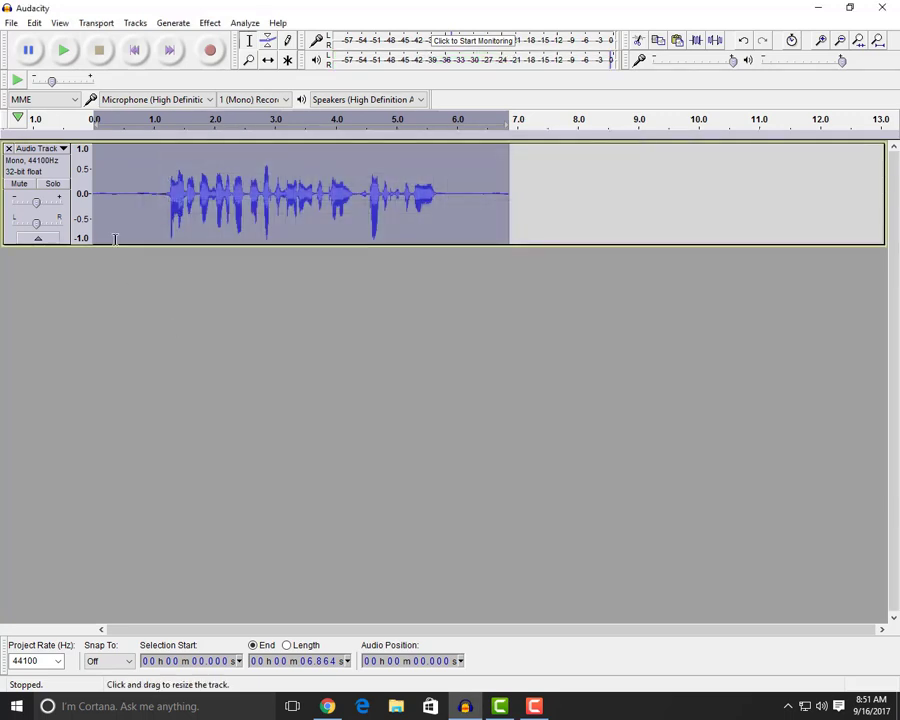
pyautogui.click(64, 51)
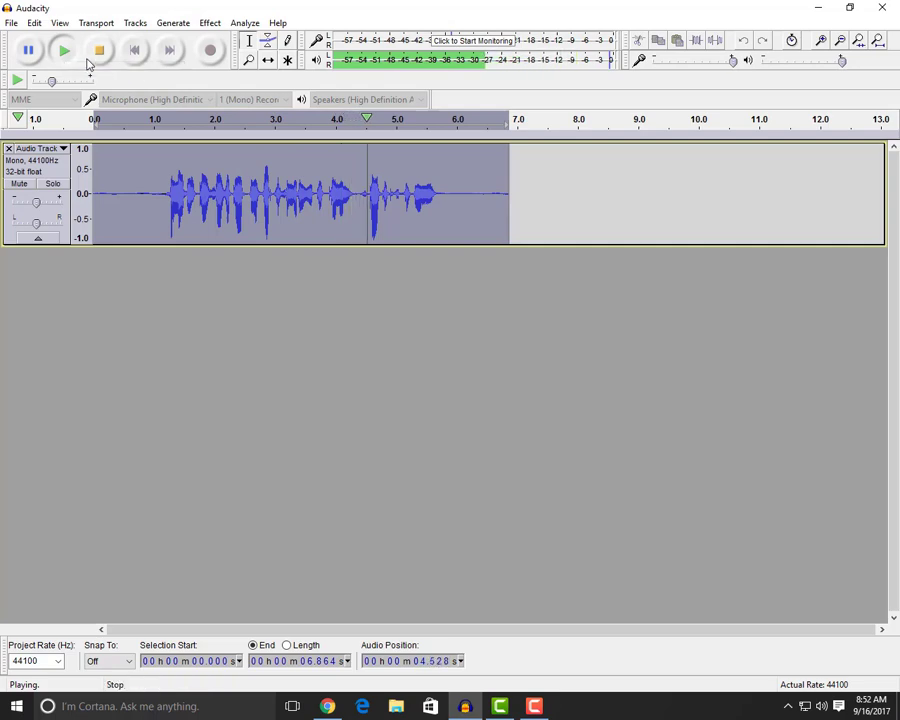
pyautogui.click(98, 51)
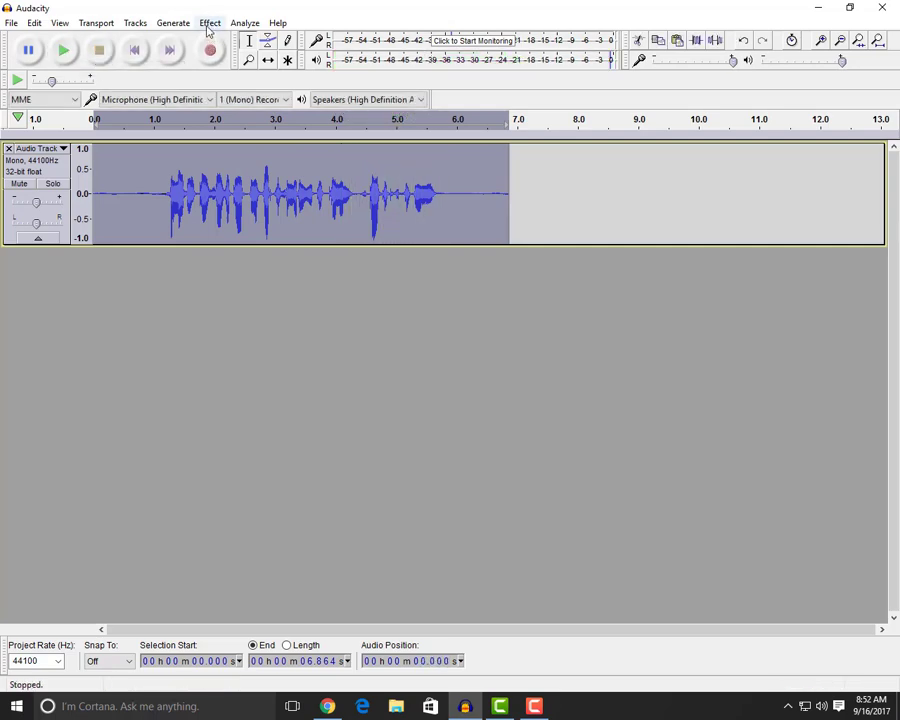
# Examine the preset curves offered by the Equalization effect, such as Treble Cut
pyautogui.click(208, 25)
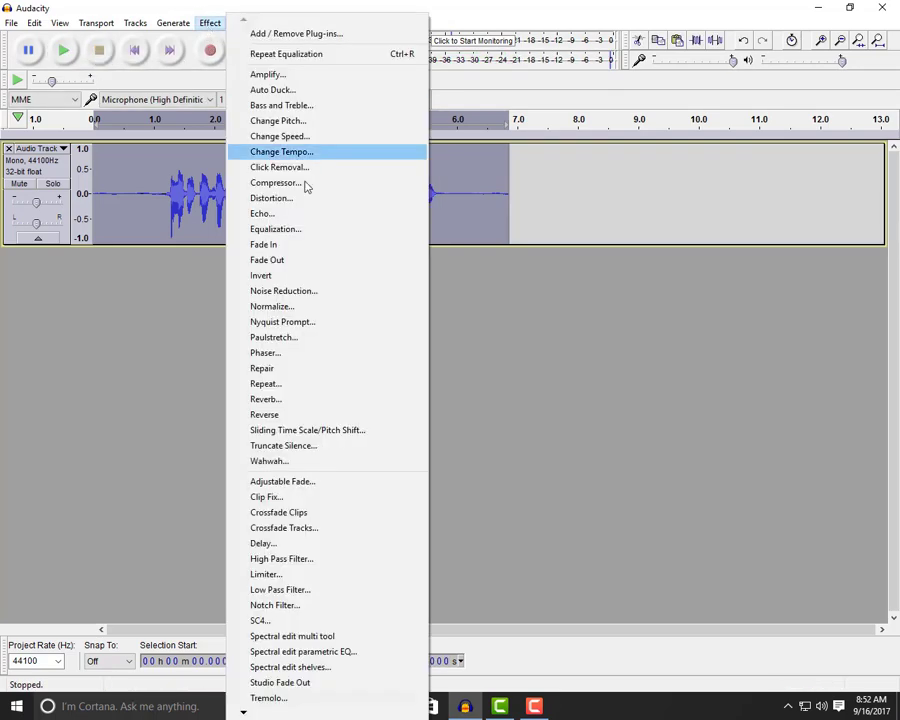
pyautogui.click(308, 236)
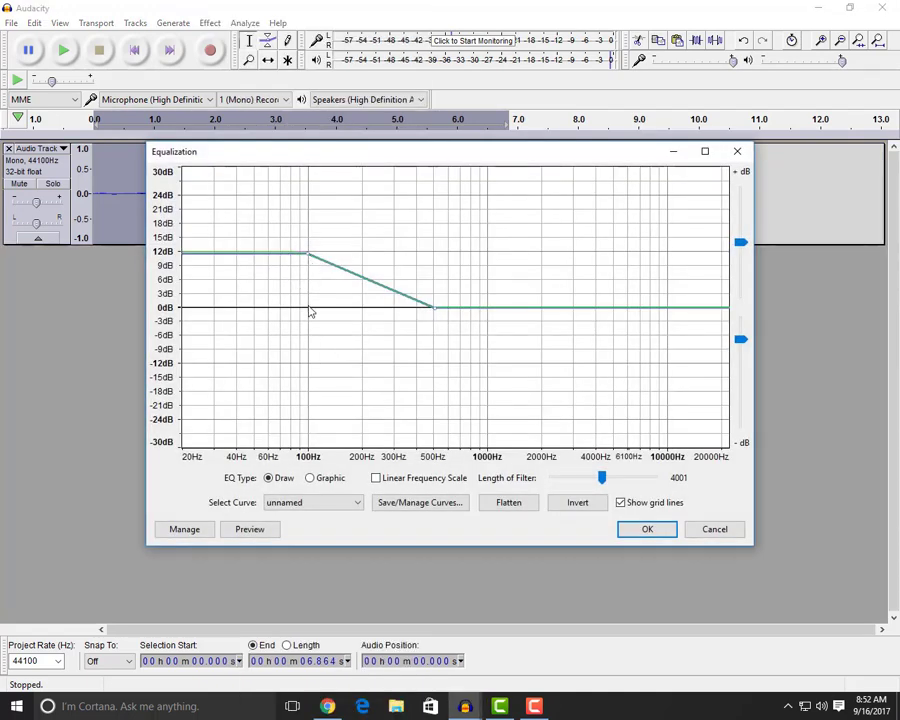
pyautogui.click(358, 505)
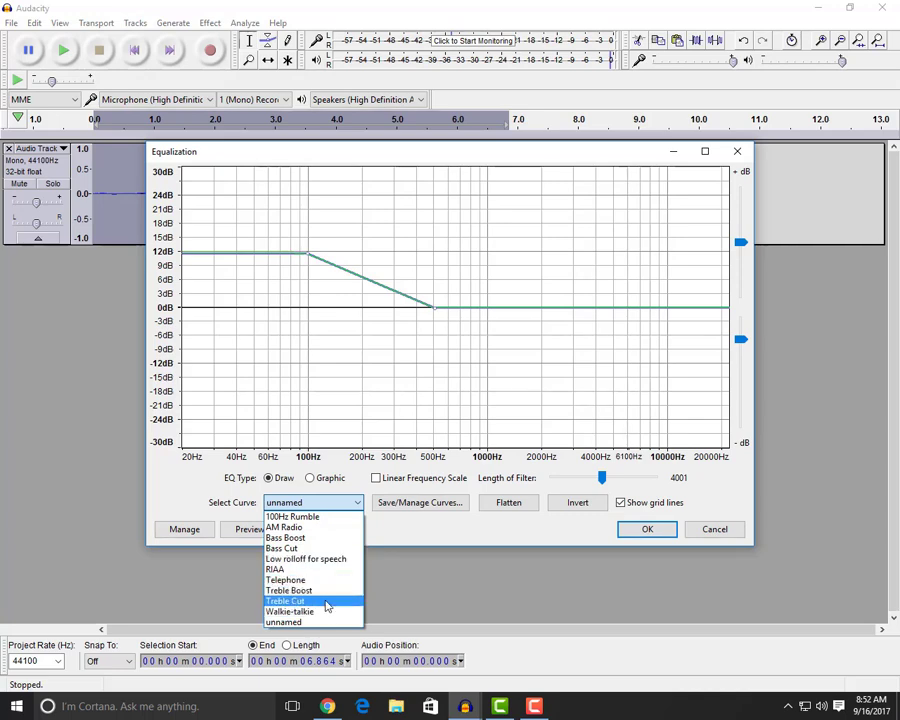
pyautogui.click(360, 511)
pyautogui.click(646, 528)
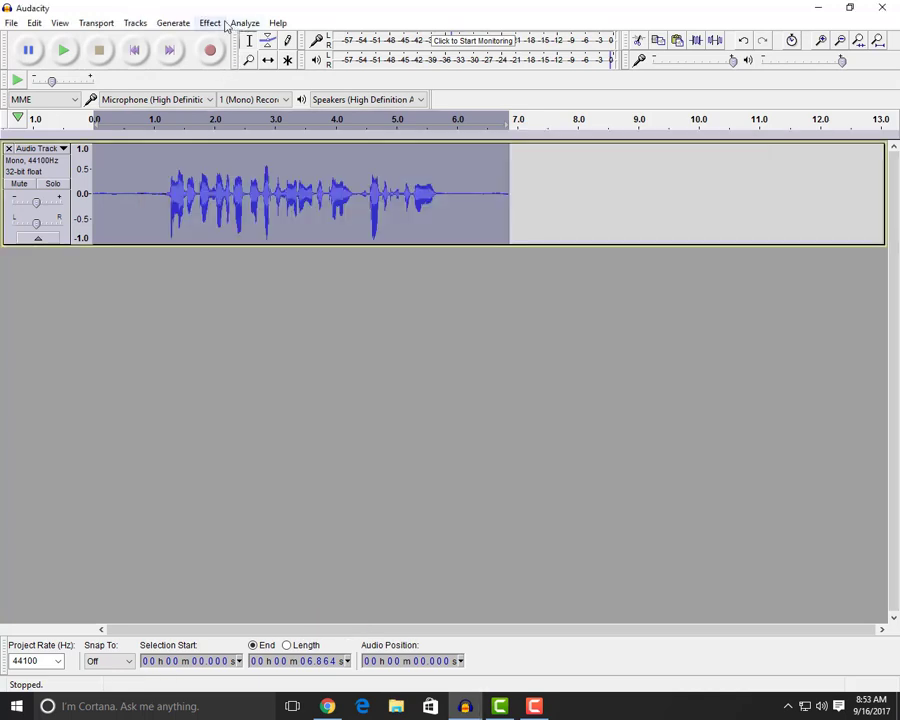
# Preview Amplify on the whole track at the suggested gain and at 12.1 dB with clipping allowed, without applying it
pyautogui.click(210, 22)
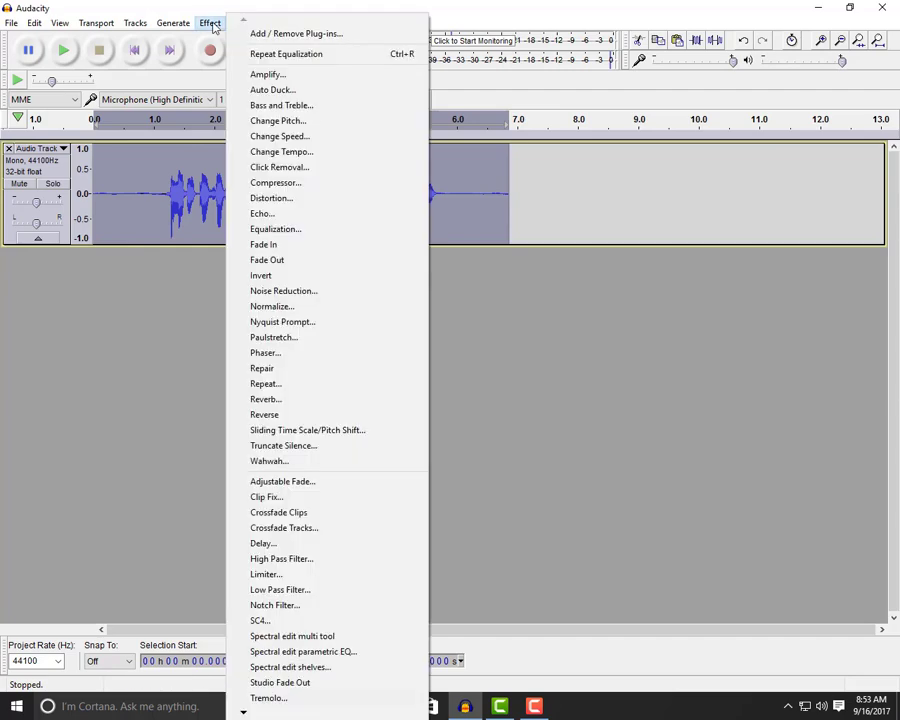
pyautogui.click(375, 77)
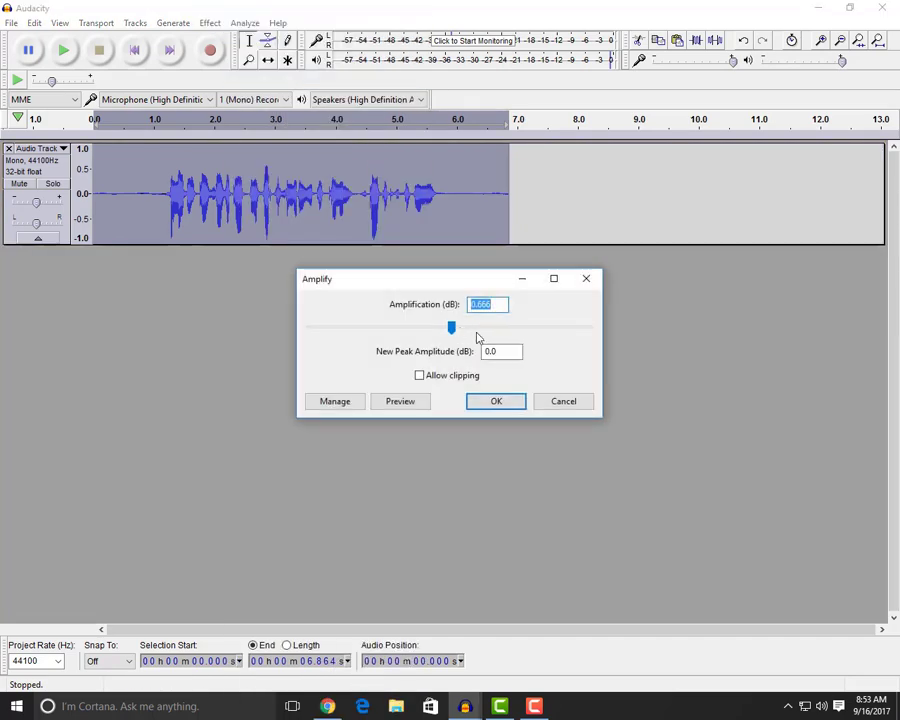
pyautogui.click(414, 406)
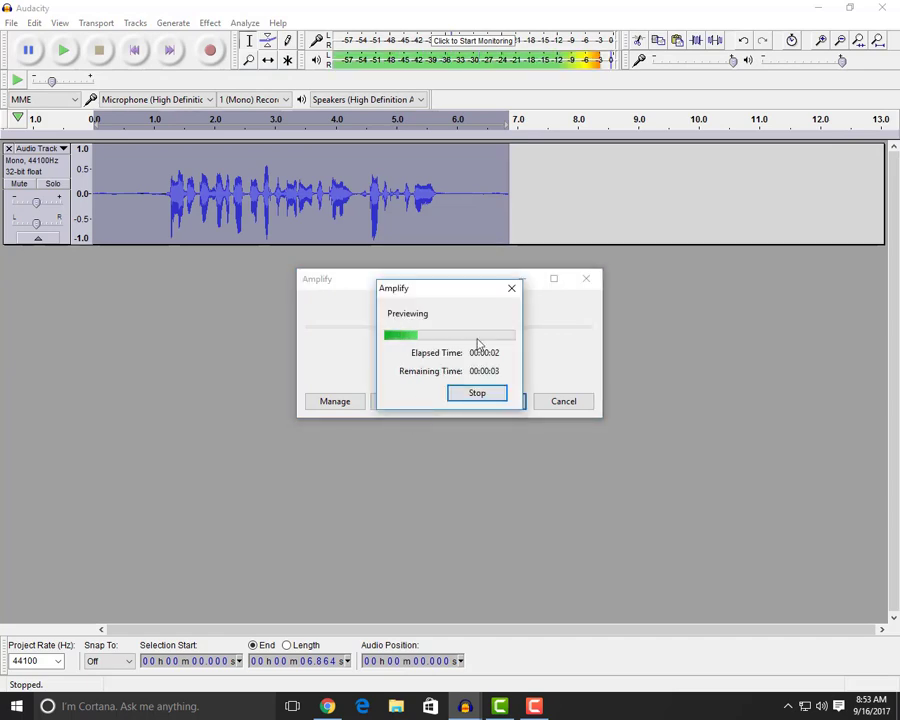
pyautogui.click(511, 290)
pyautogui.moveTo(426, 329); pyautogui.dragTo(482, 334)
pyautogui.click(419, 375)
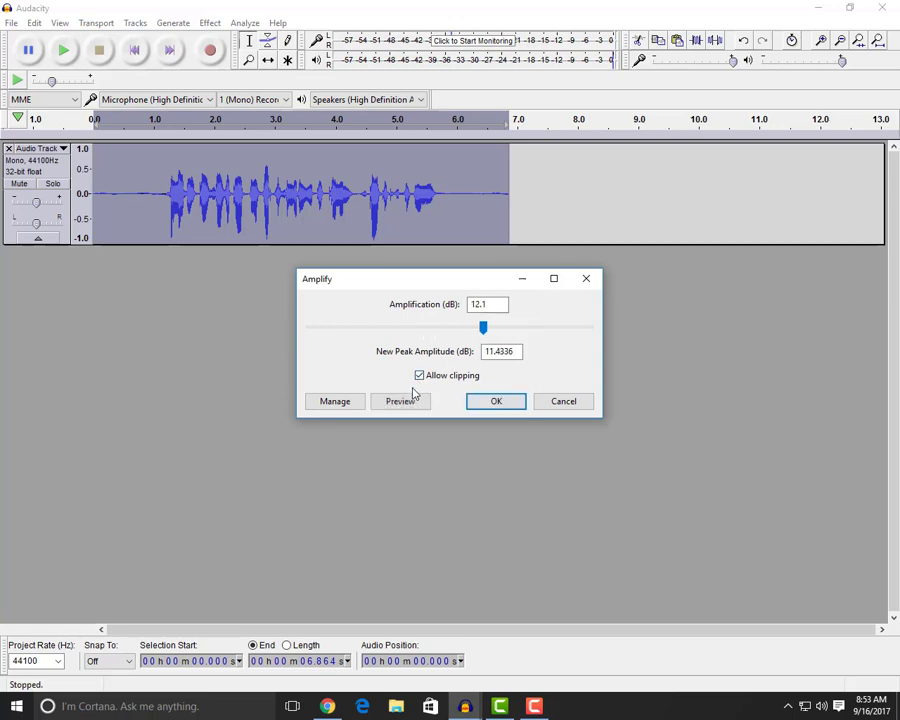
pyautogui.click(408, 401)
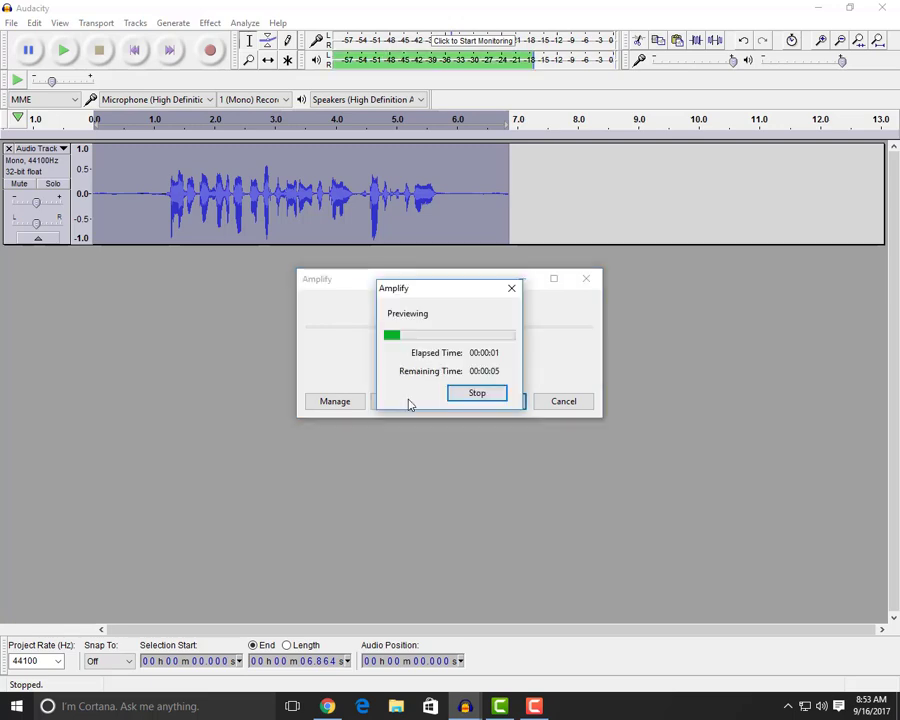
pyautogui.click(489, 395)
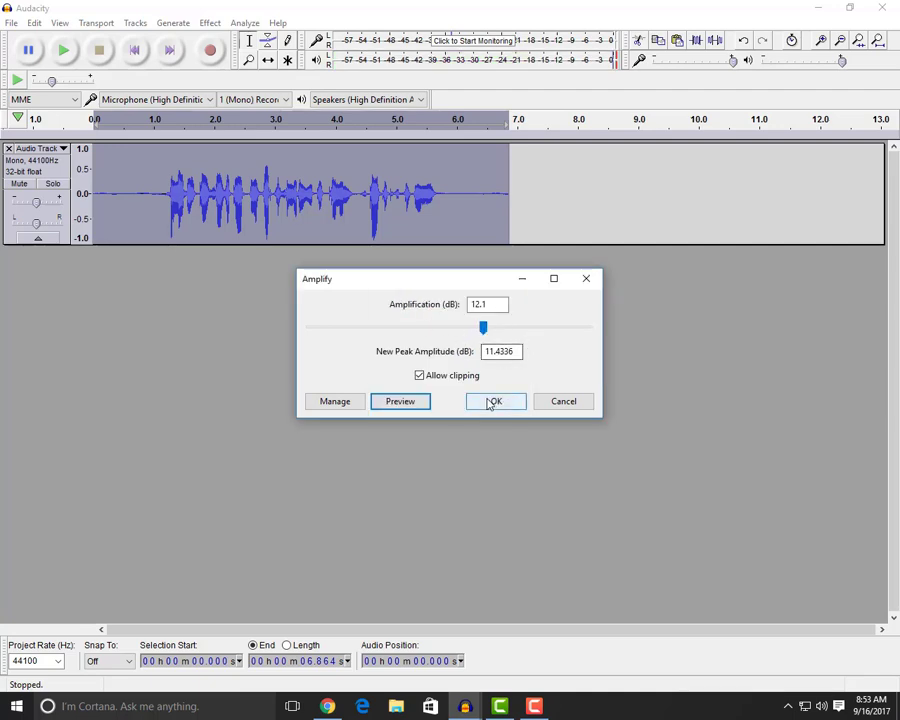
pyautogui.click(566, 402)
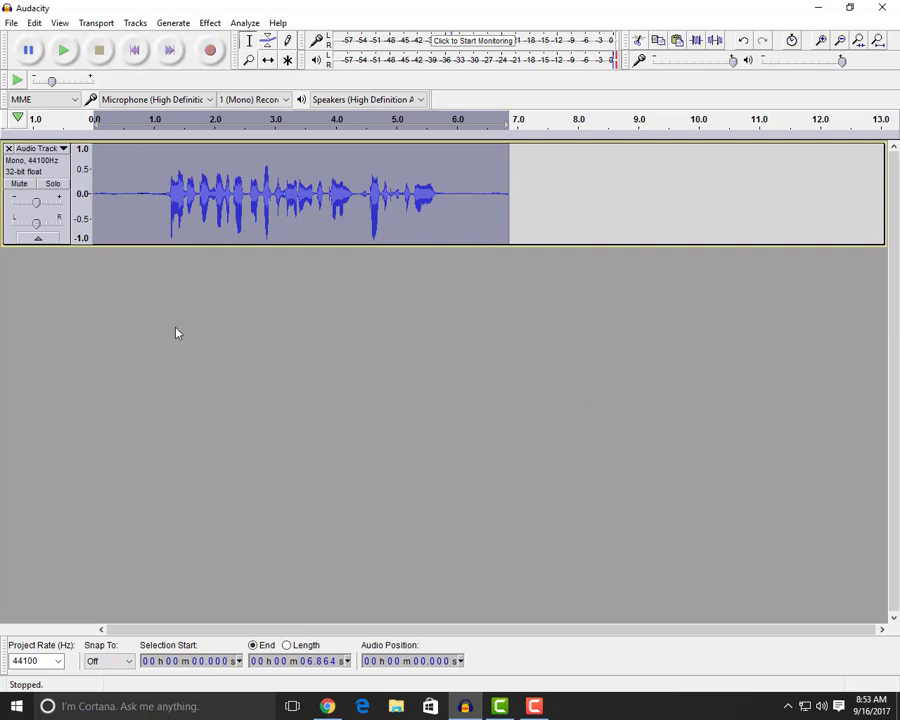
# Try to export the audio to the Smartphone mouse folder as a WAV (Microsoft) signed 16-bit PCM file named abe
pyautogui.click(11, 22)
pyautogui.click(106, 213)
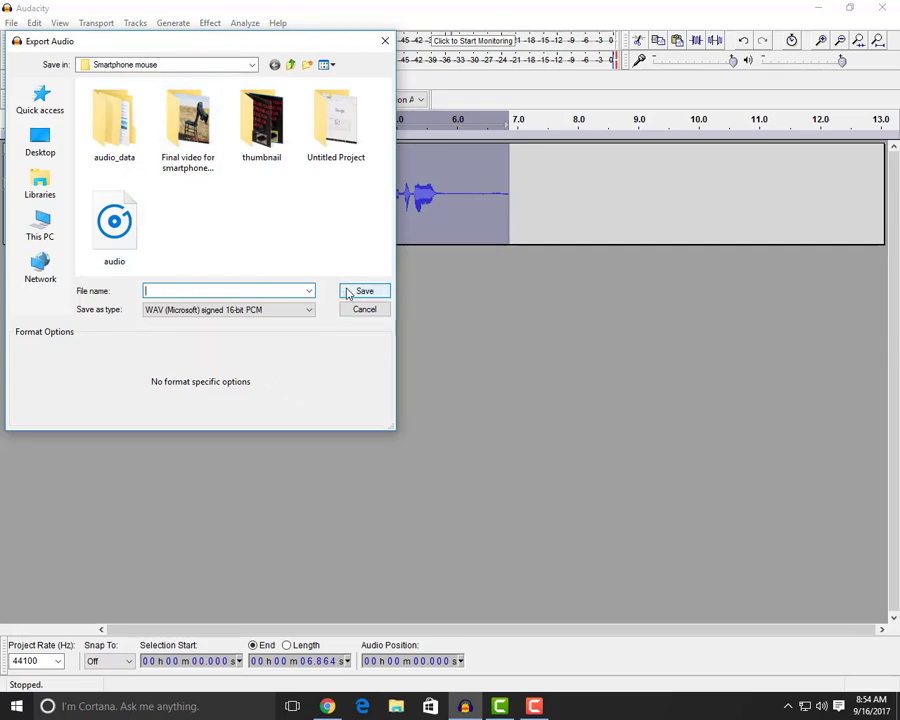
pyautogui.write('abe')
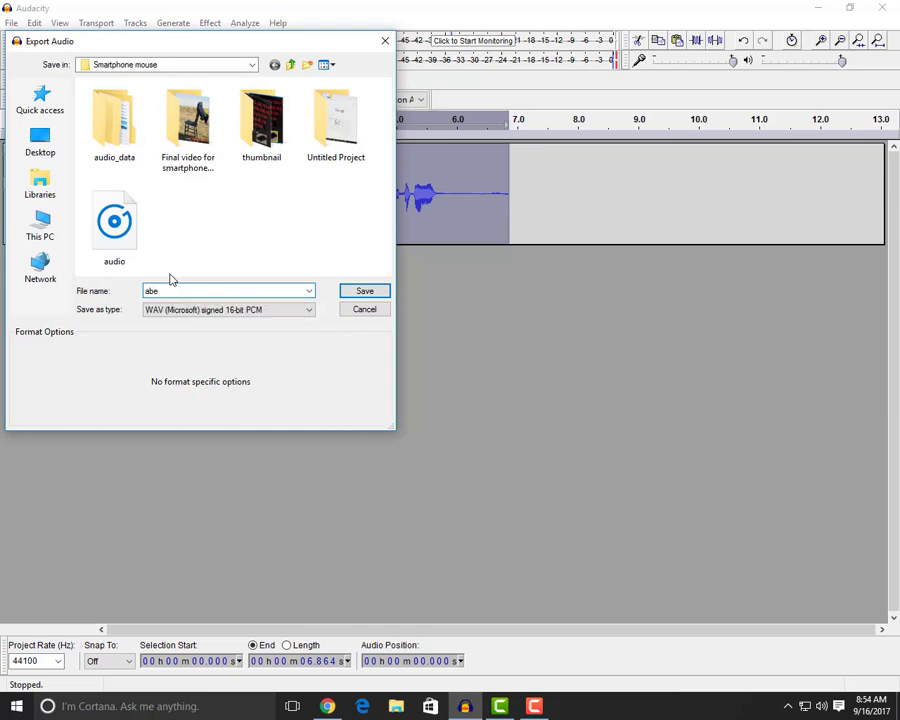
pyautogui.press('Return')
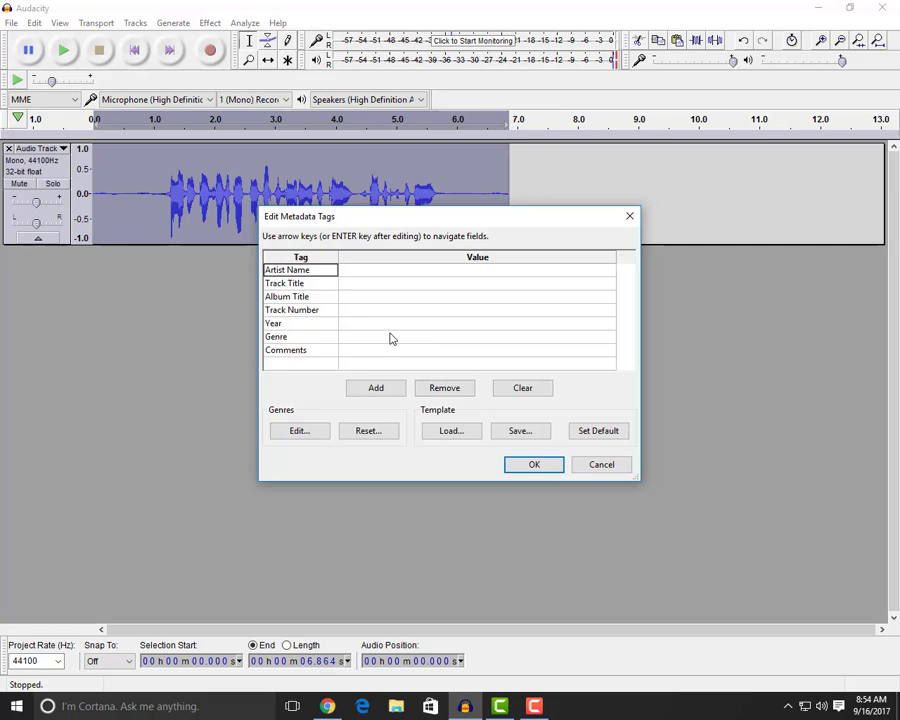
pyautogui.click(602, 465)
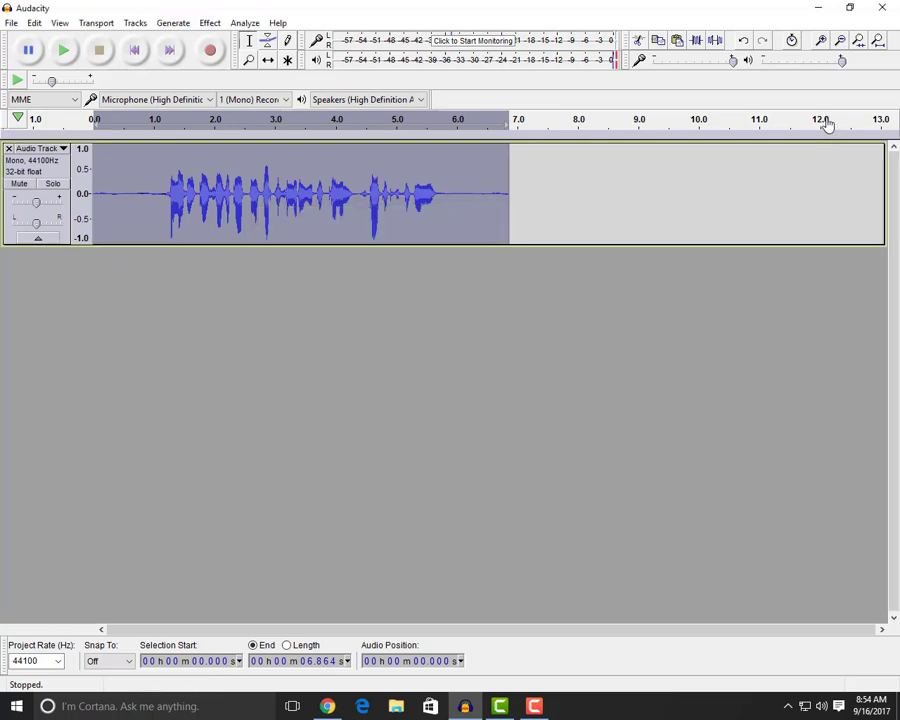